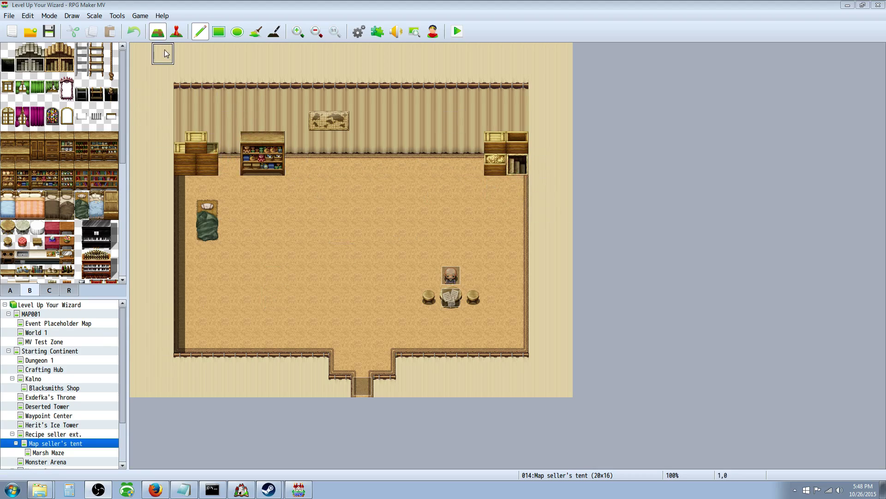
Switch the Map seller's tent map into event editing mode.
click(179, 35)
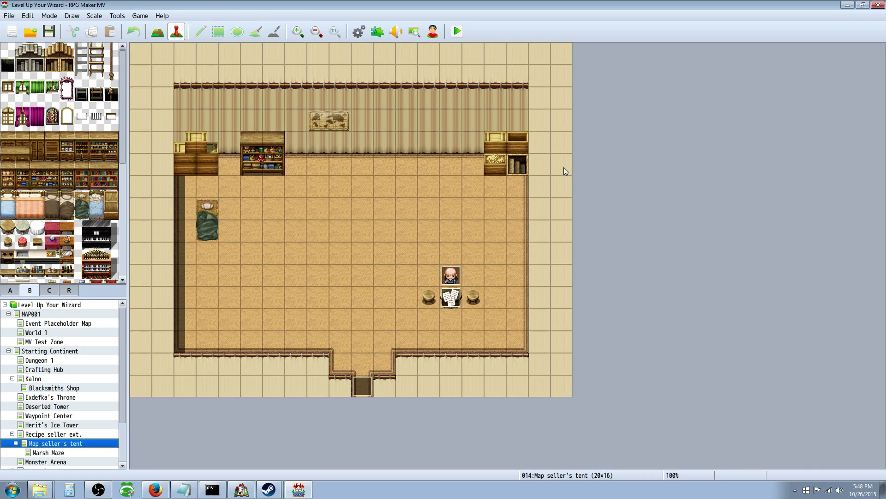
Create event EV003 at tile 17,5 with a barrel graphic from Tileset B.
right_click(520, 165)
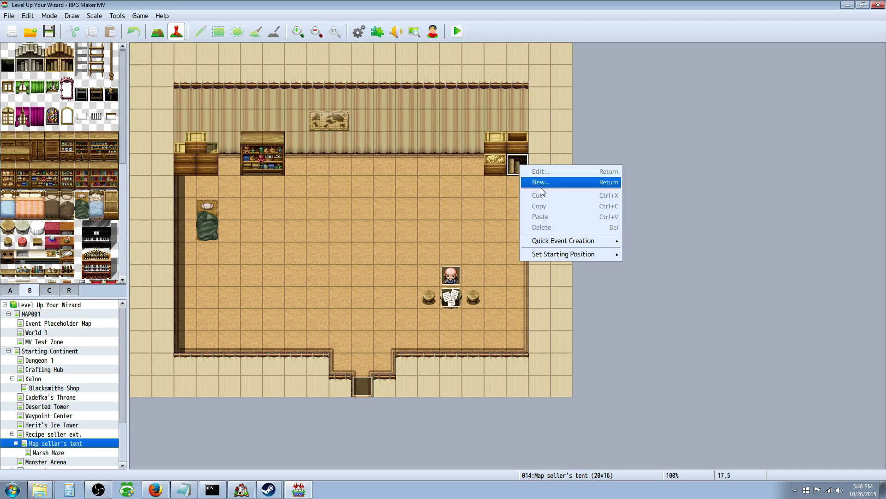
mouse_move(562, 243)
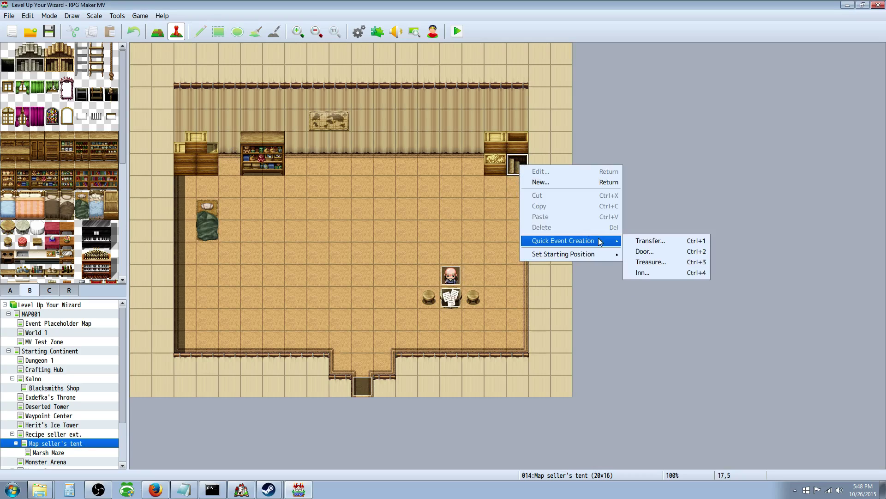
click(552, 180)
double_click(237, 284)
drag(364, 189, 364, 294)
click(325, 317)
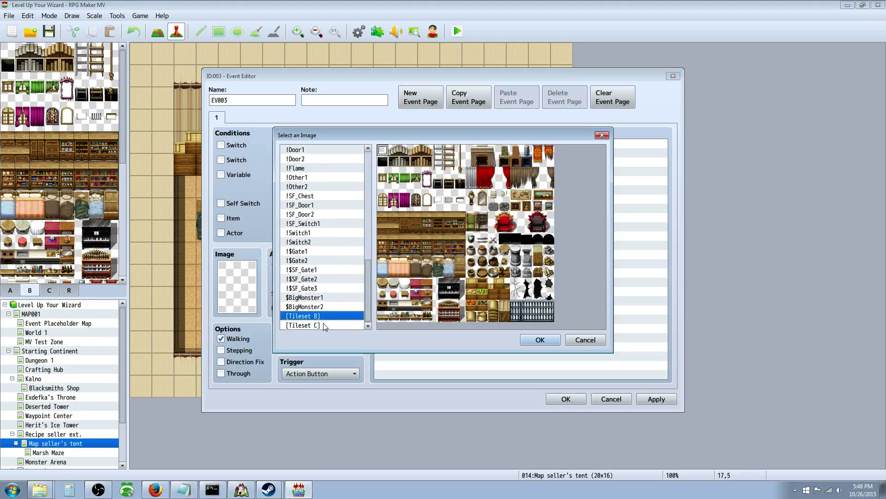
click(482, 261)
click(539, 340)
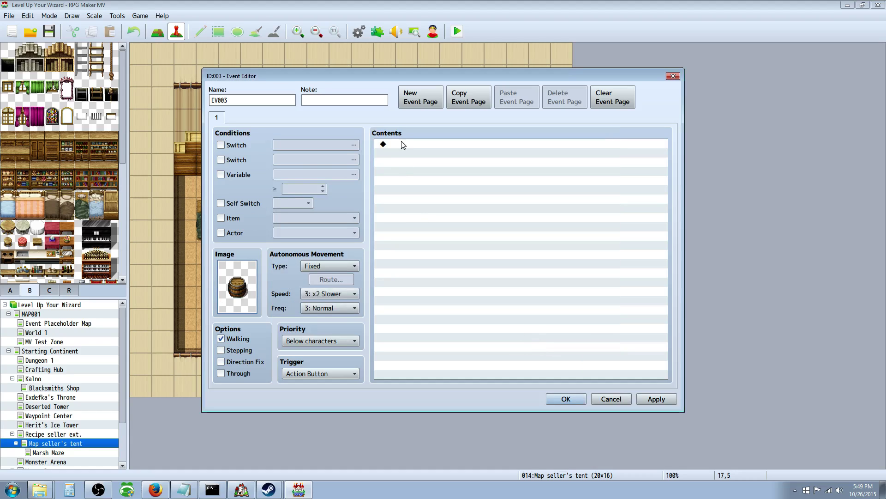
Add a second page to EV003 and select it.
click(421, 101)
click(224, 118)
click(231, 118)
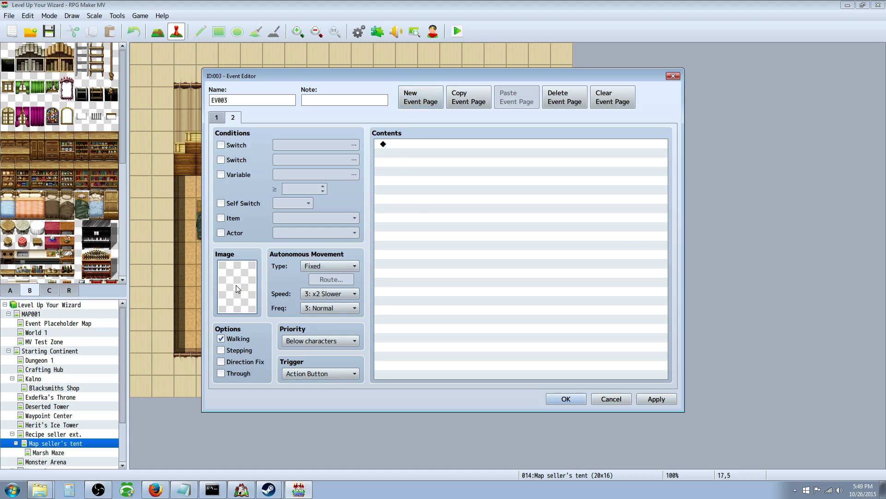
Add a Transfer Player command to Marsh Maze (9,249) with Retain direction on page 2.
right_click(407, 144)
click(437, 151)
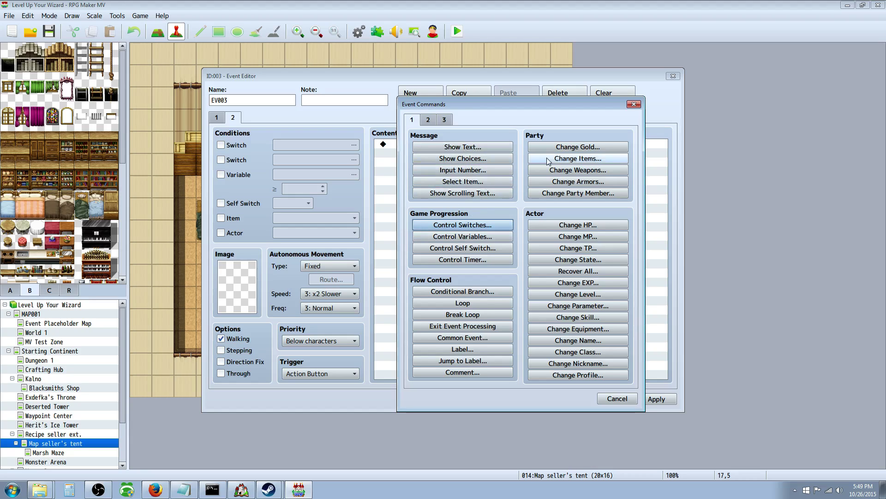
click(429, 122)
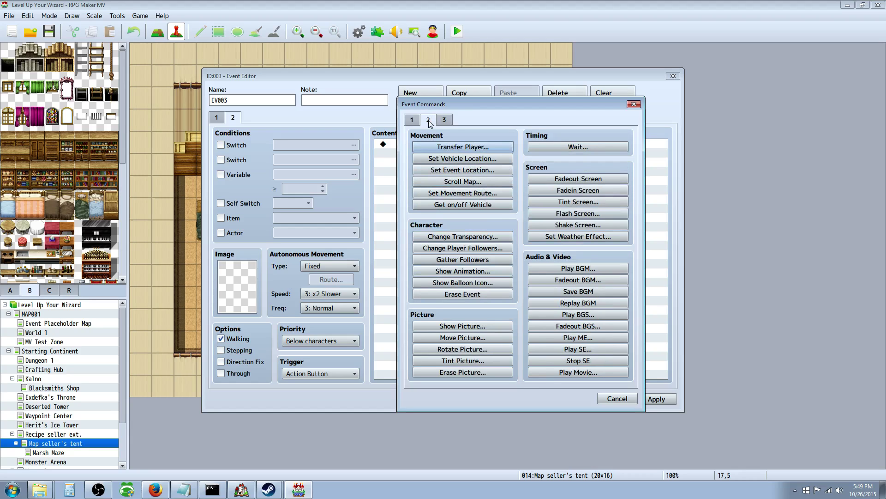
click(467, 148)
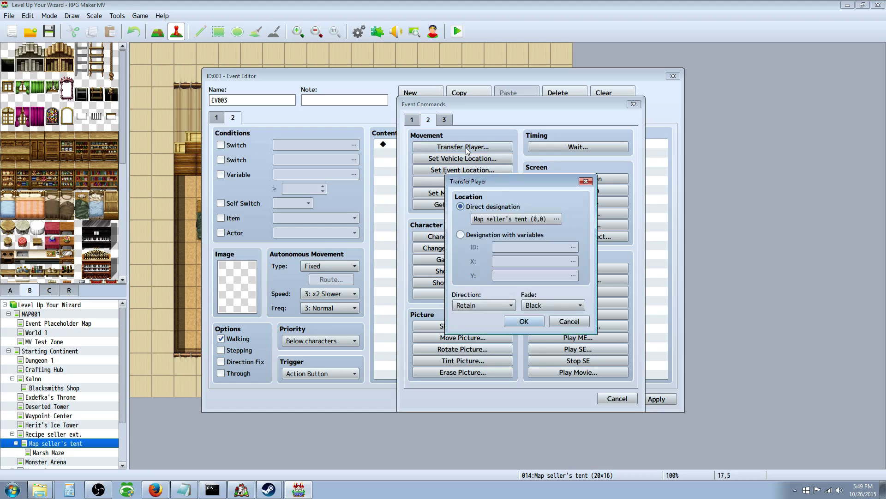
click(544, 221)
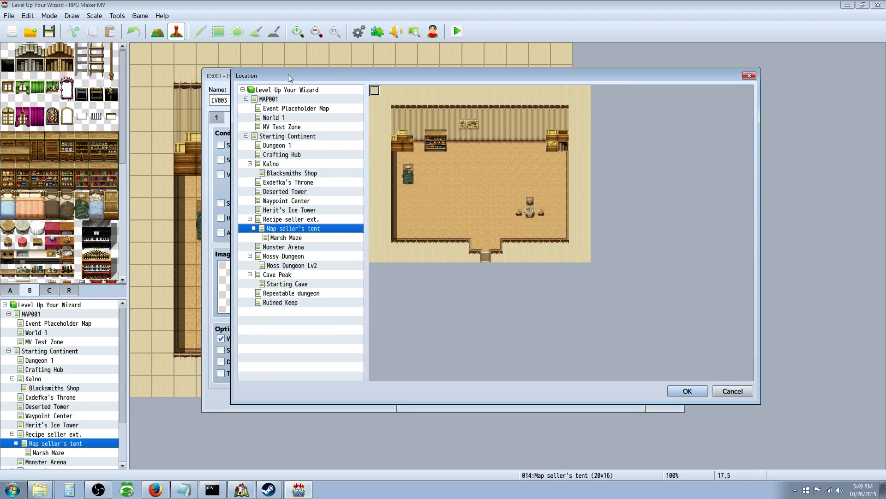
click(296, 238)
click(451, 319)
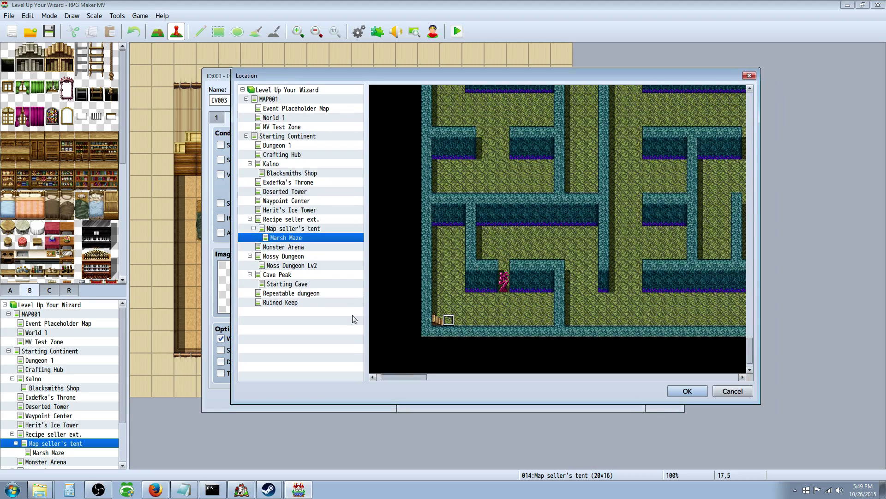
click(685, 391)
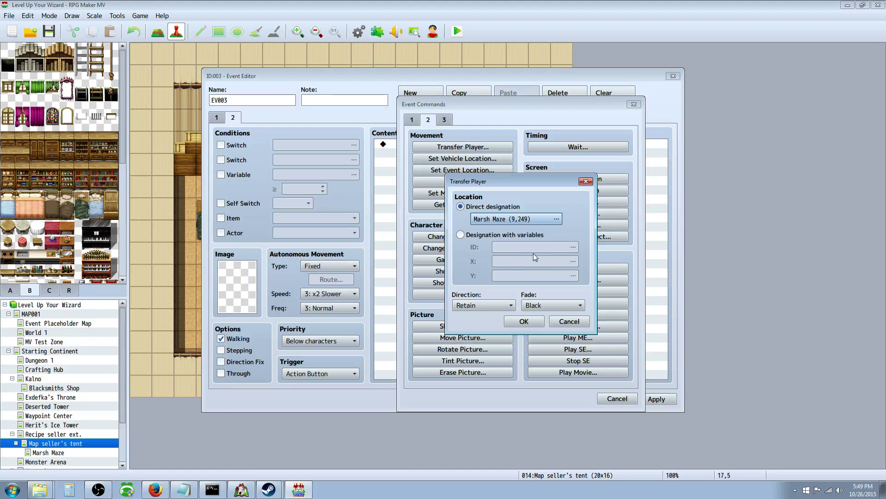
click(492, 307)
click(490, 302)
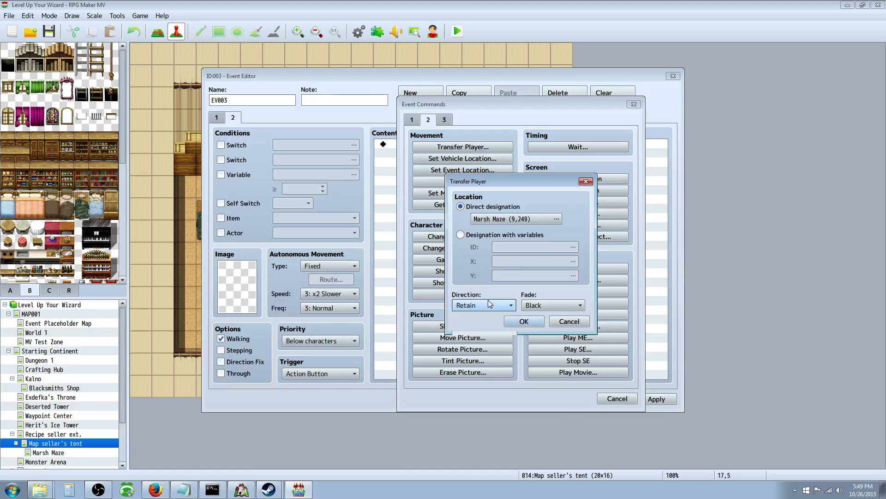
click(524, 321)
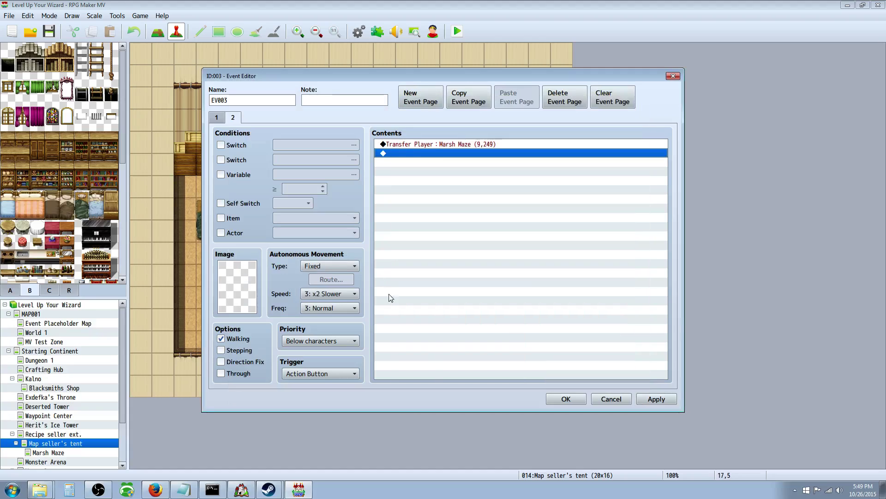
Set page 2's trigger to Player Touch.
click(303, 374)
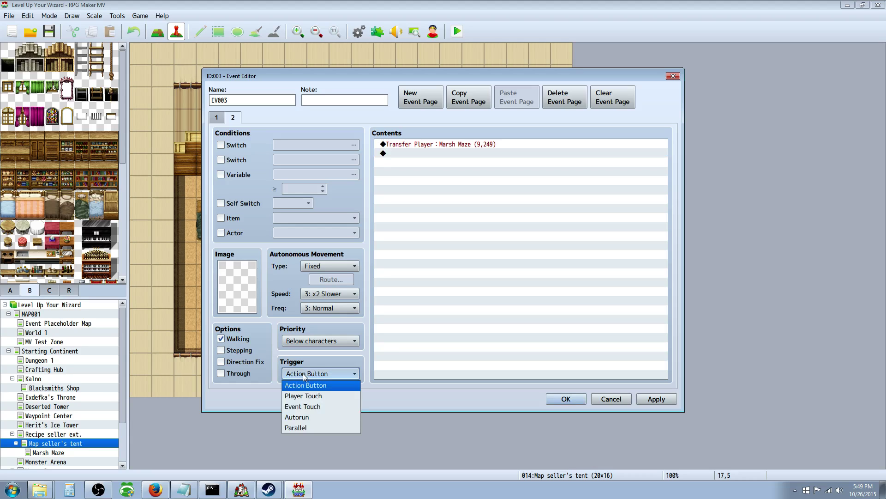
click(313, 395)
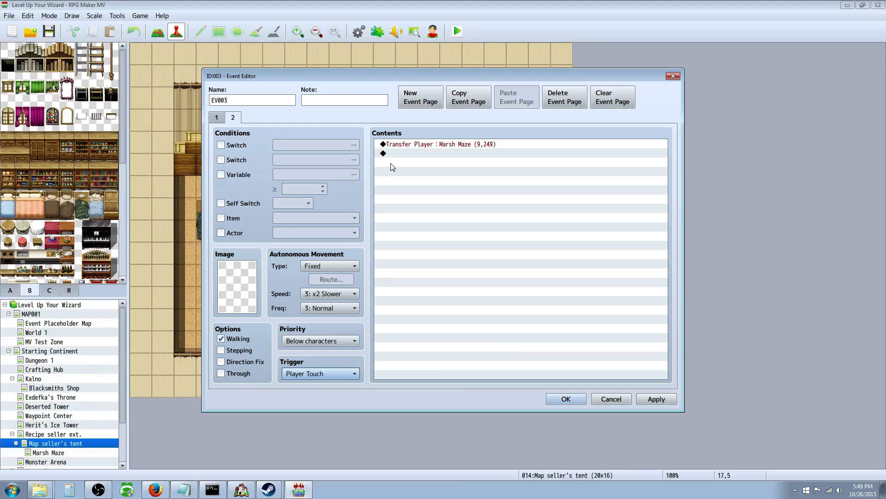
click(223, 118)
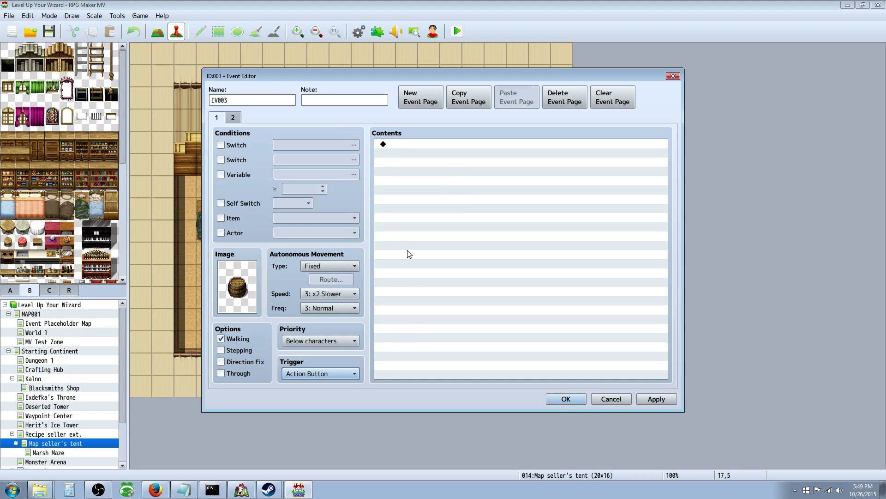
click(233, 118)
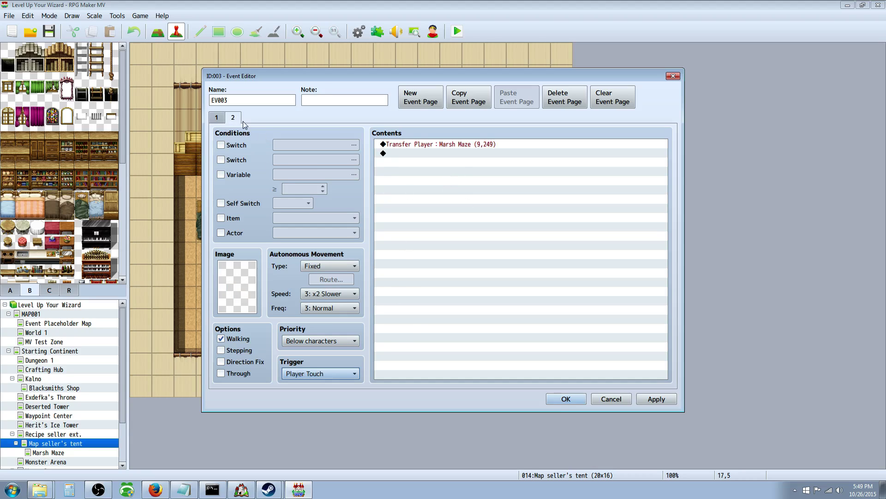
click(216, 118)
click(234, 118)
click(218, 119)
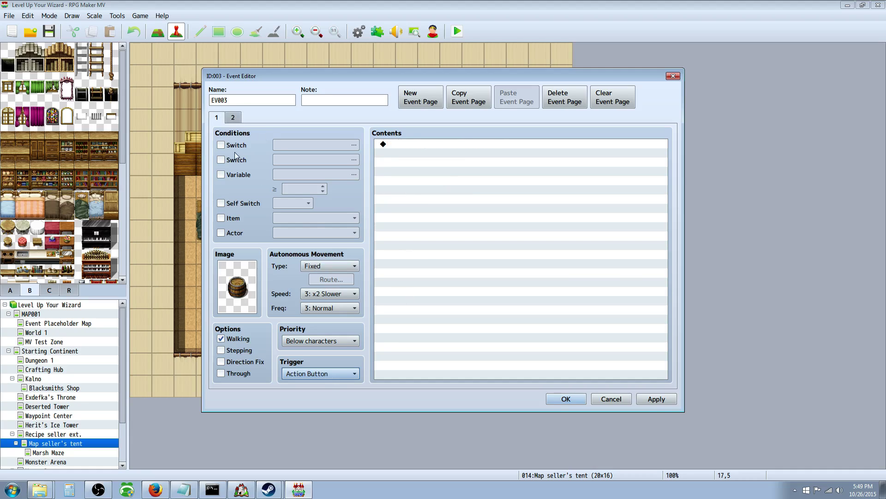
click(233, 118)
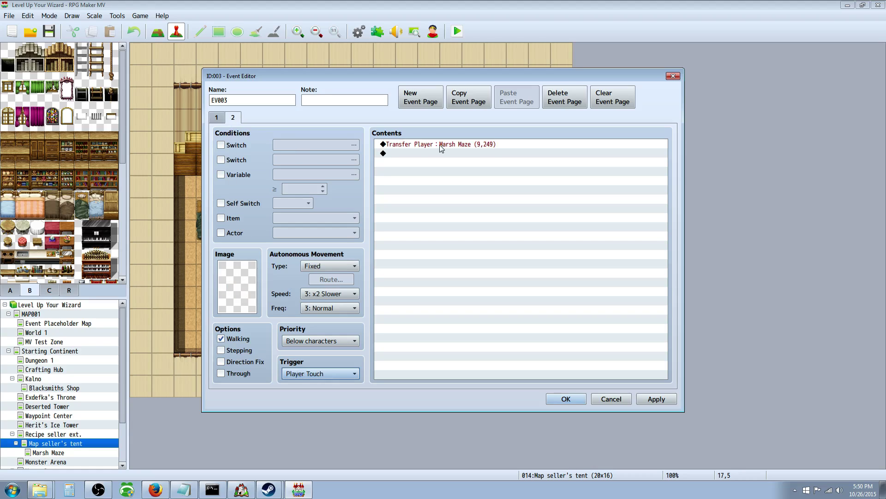
Make page 2 require switch 0041 Trapdoor and save the event.
click(225, 145)
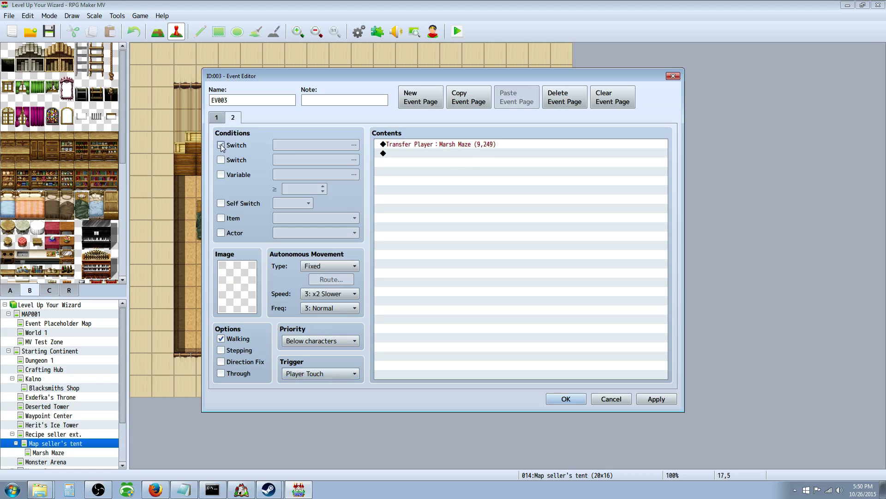
click(354, 146)
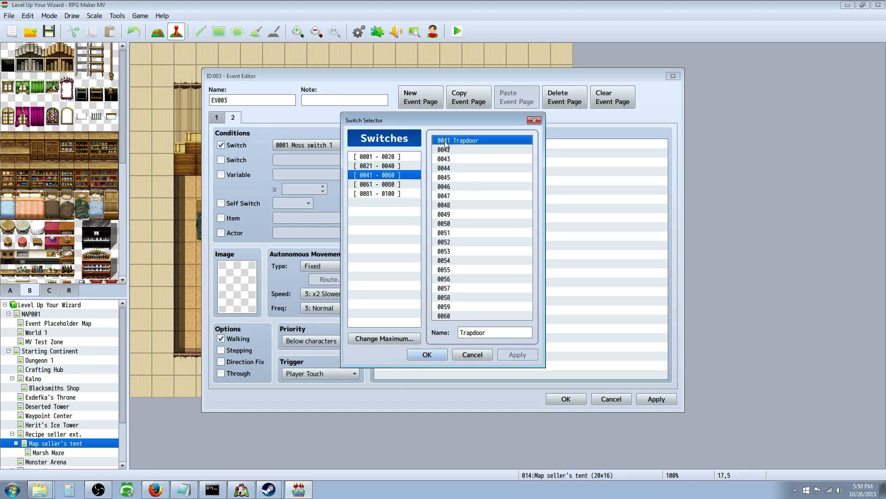
click(428, 356)
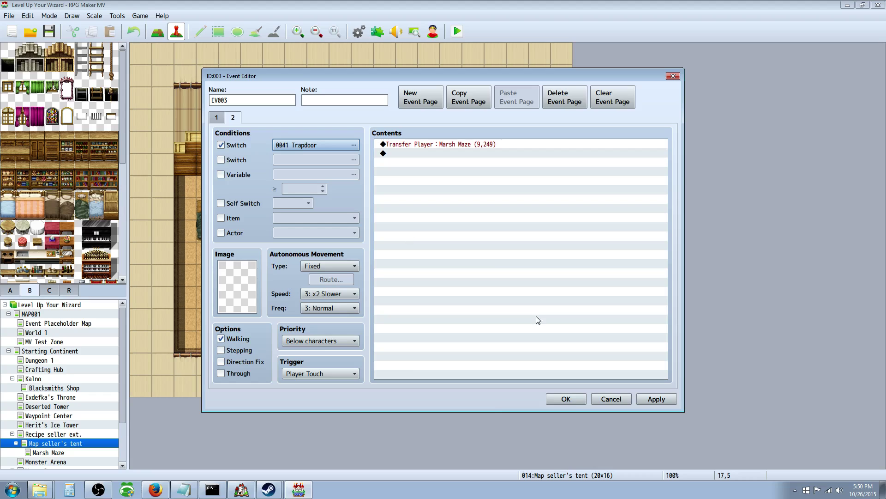
click(560, 399)
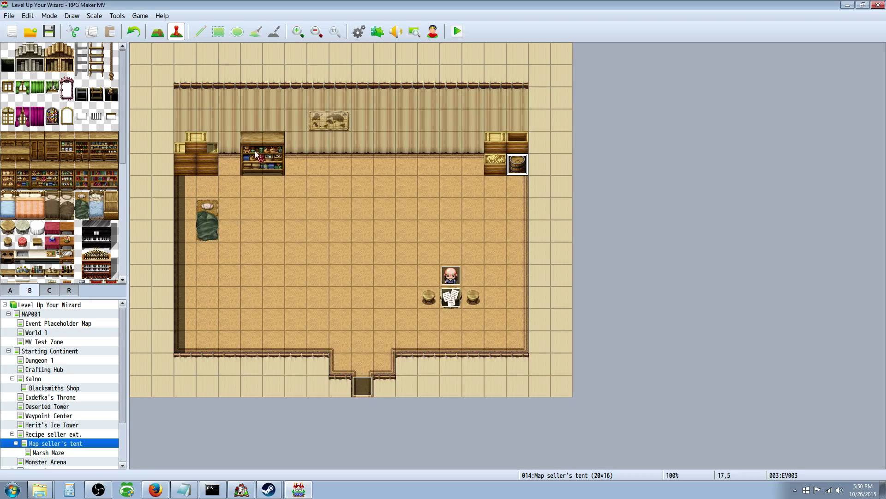
Create event EV004 at tile 4,4 with a hanging tool-rack graphic from Tileset C.
click(229, 144)
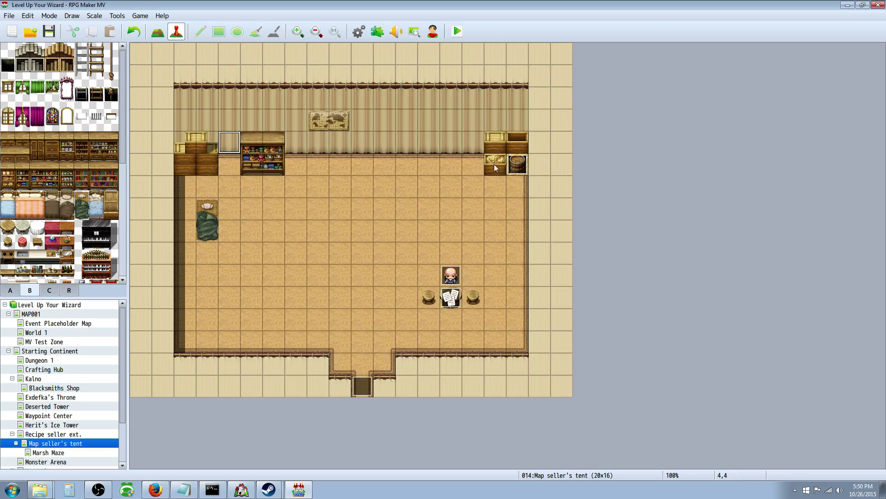
right_click(234, 139)
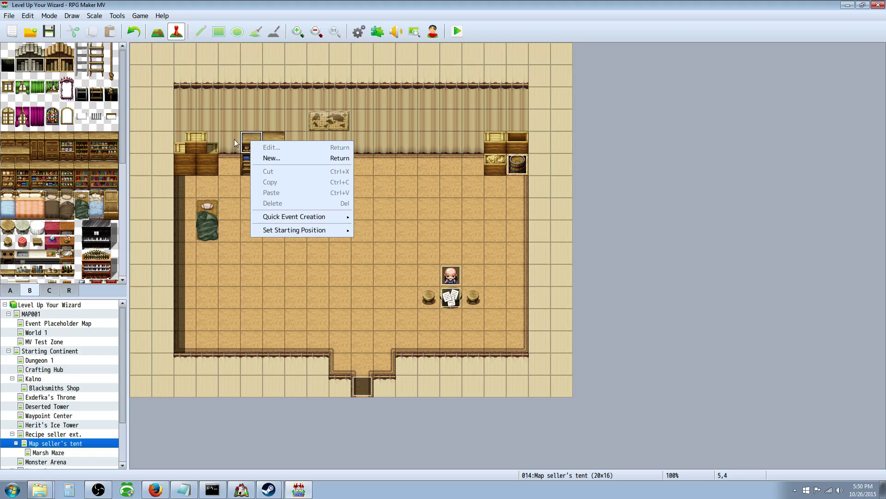
click(259, 157)
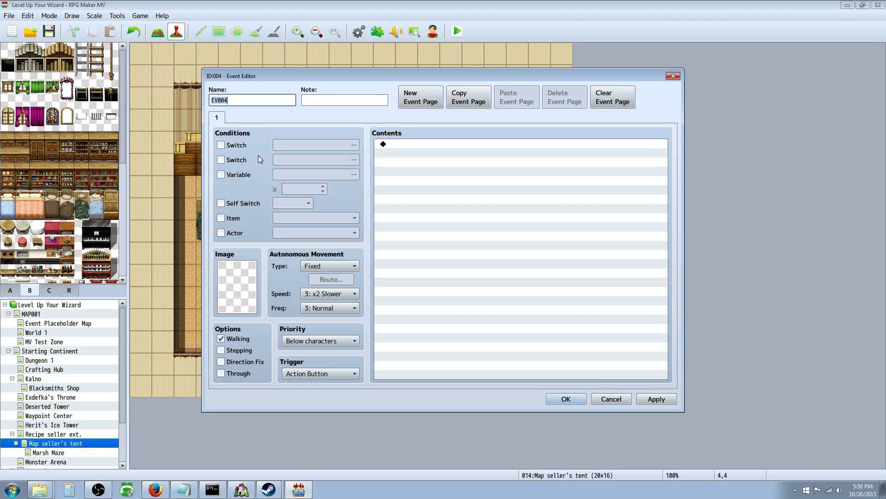
double_click(225, 279)
drag(369, 191, 376, 337)
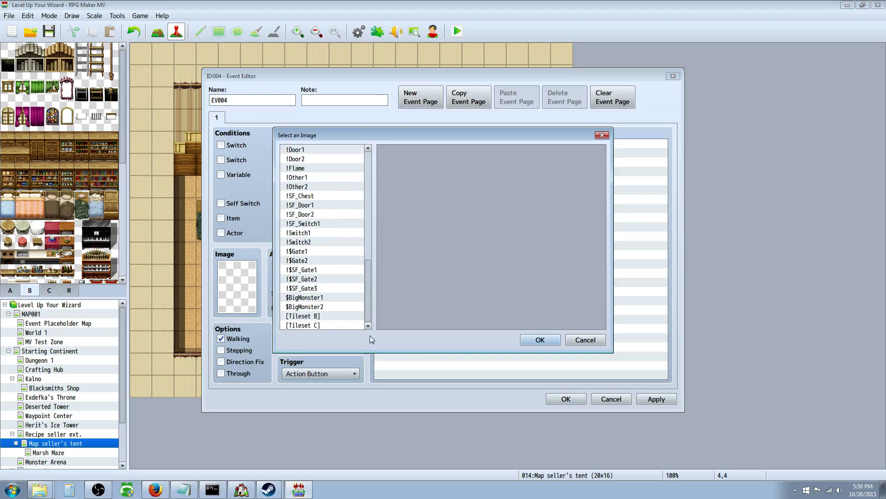
click(321, 325)
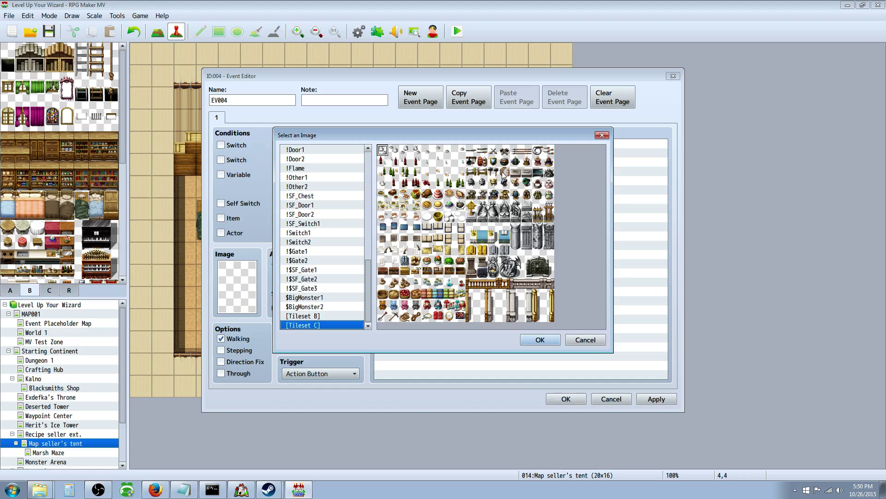
click(471, 161)
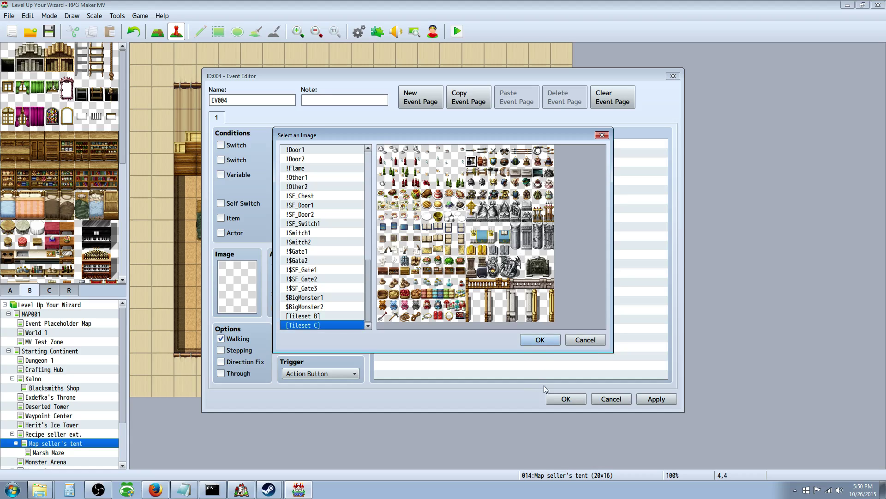
click(541, 340)
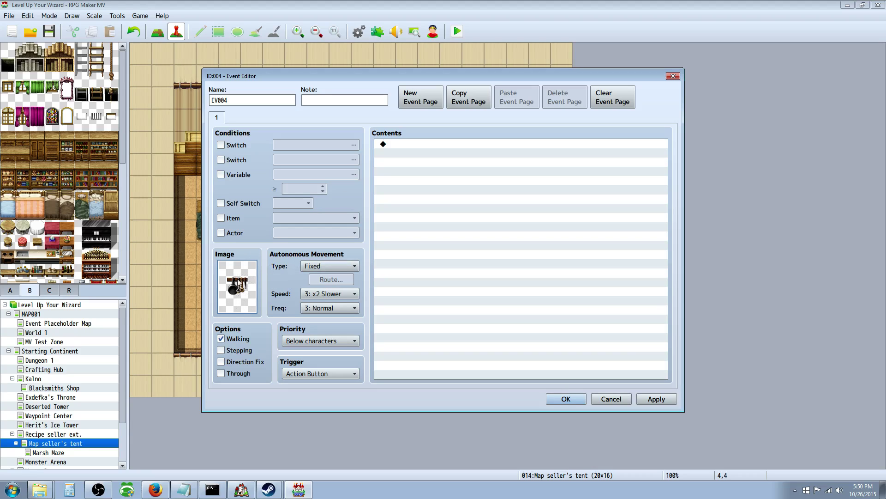
Add a Show Text message: "You see a button hidden under the pan. Flip the switch?".
right_click(415, 147)
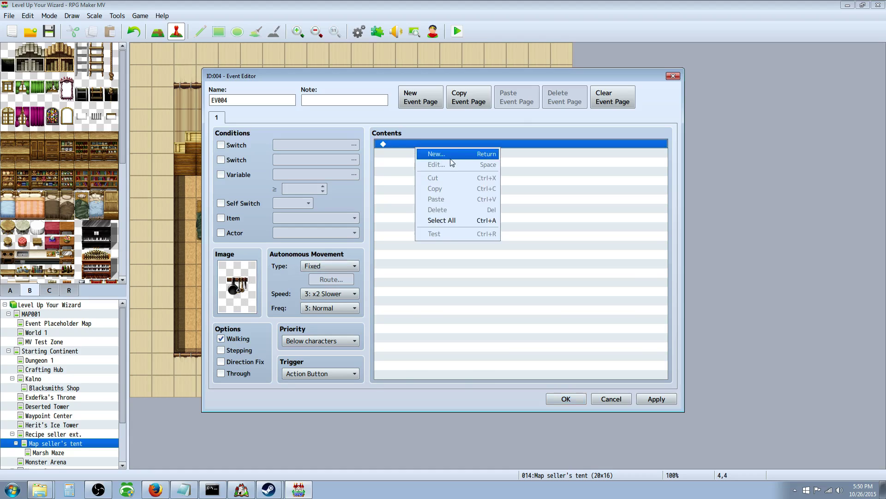
click(442, 156)
click(411, 119)
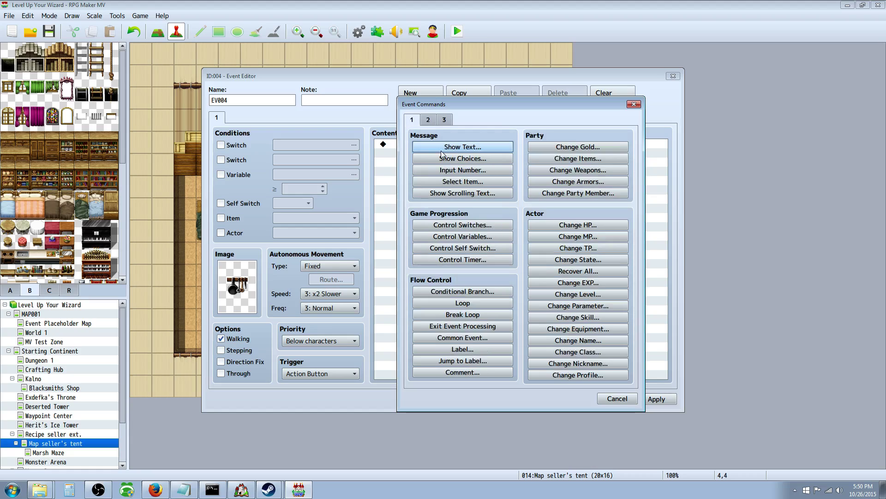
click(463, 147)
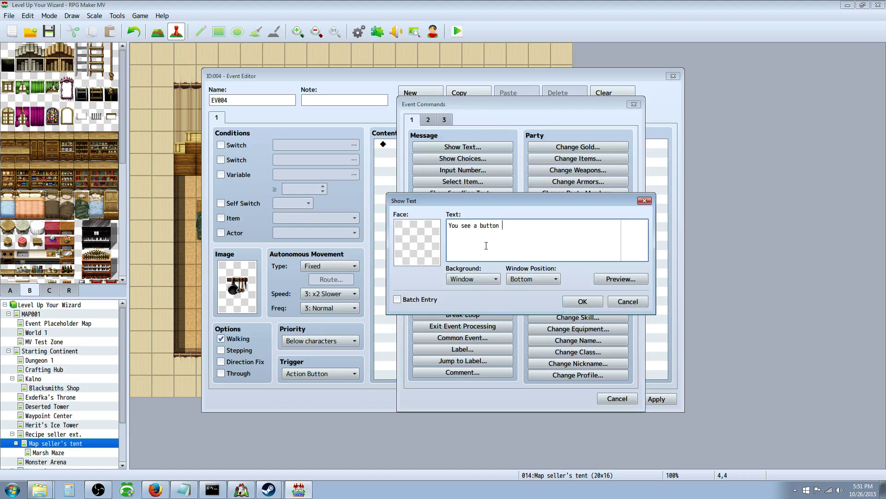
text(nd)
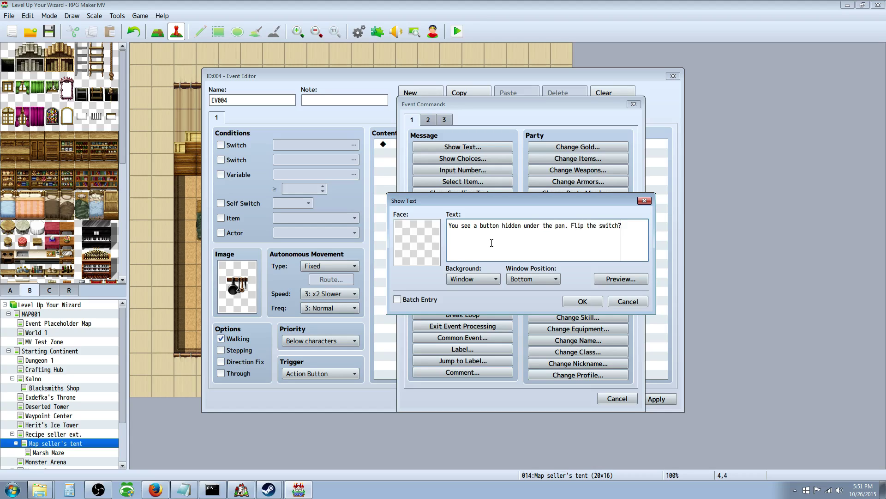
click(583, 301)
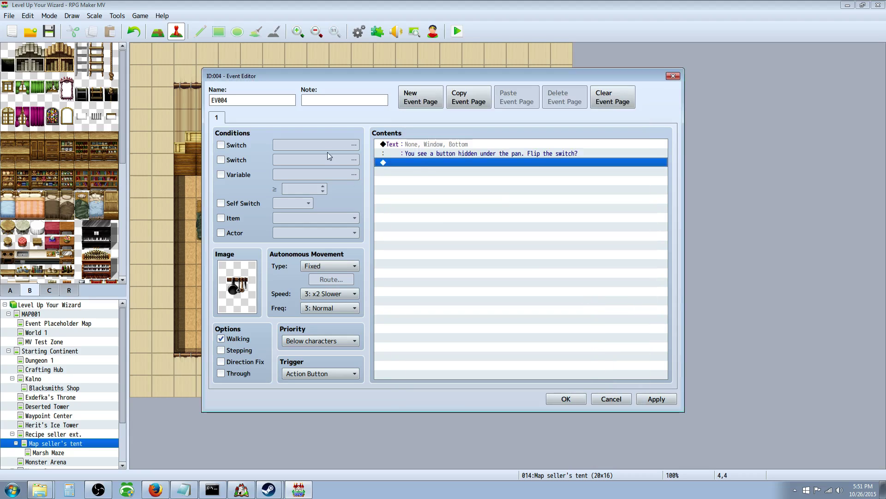
Add a Show Choices command with the default Yes and No options.
right_click(414, 162)
click(423, 169)
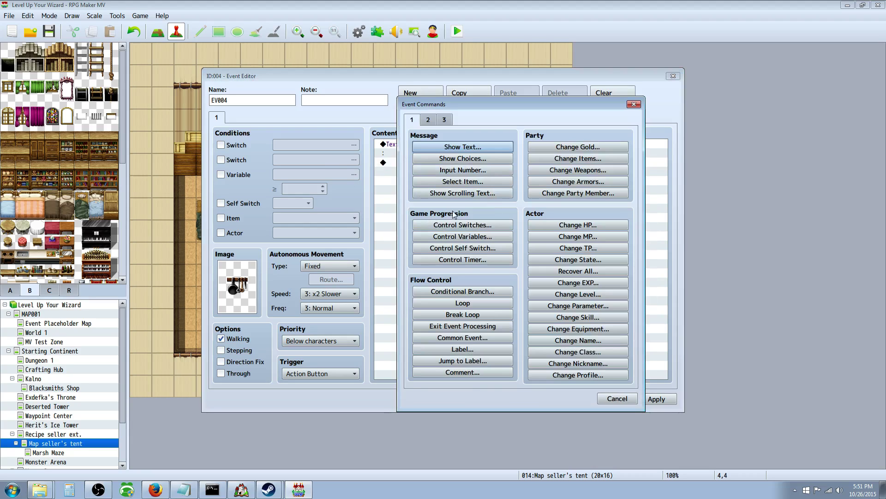
click(452, 159)
click(546, 313)
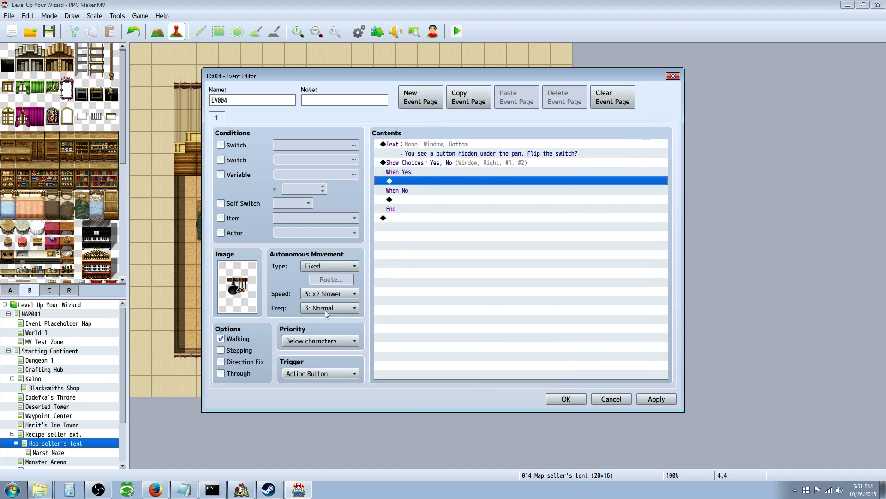
Under When Yes, add a Play SE command playing Switch3 at volume 90.
right_click(405, 181)
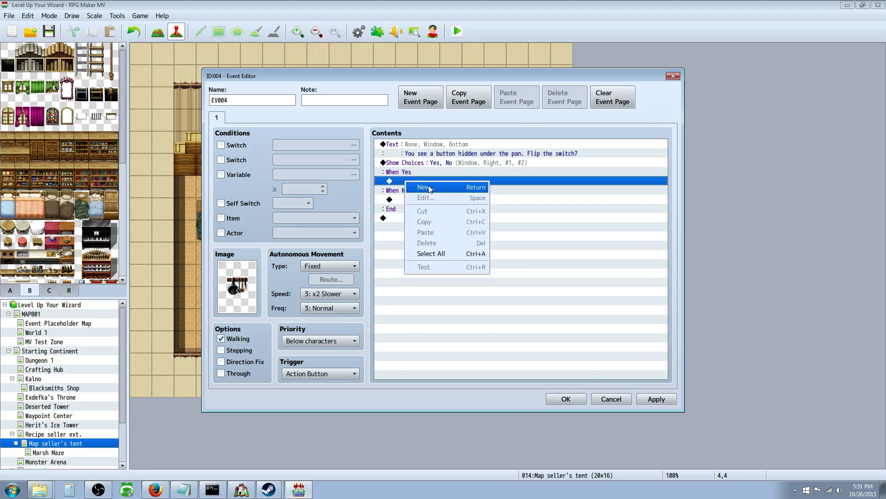
click(430, 185)
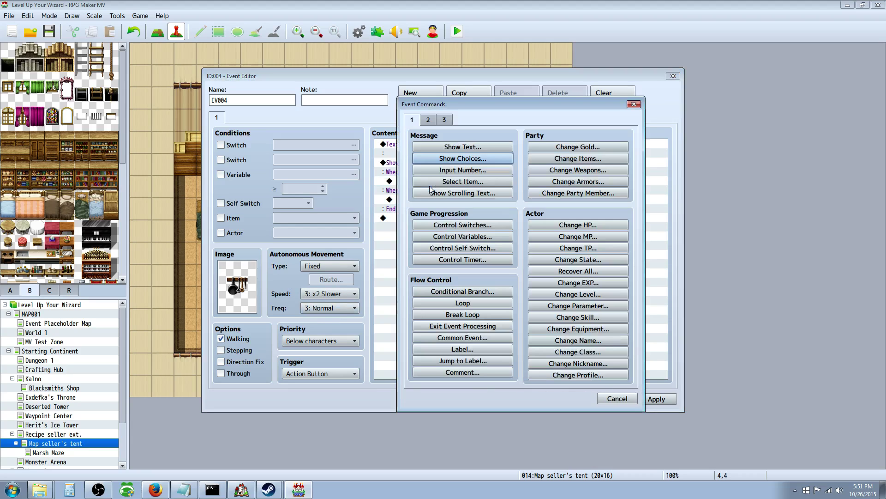
click(428, 120)
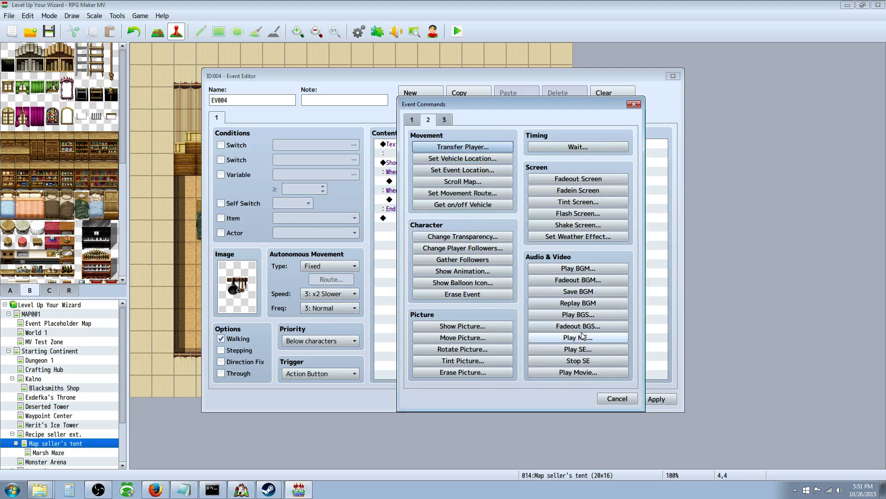
click(584, 350)
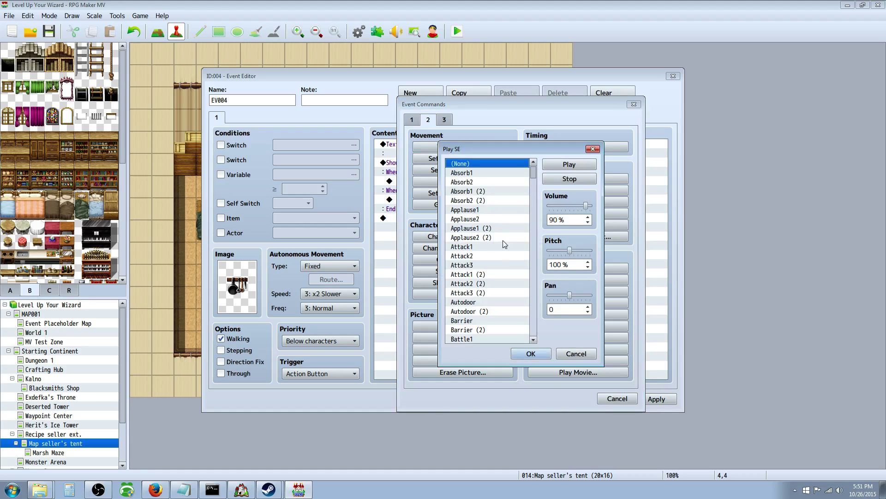
scroll(533, 180, down, 15)
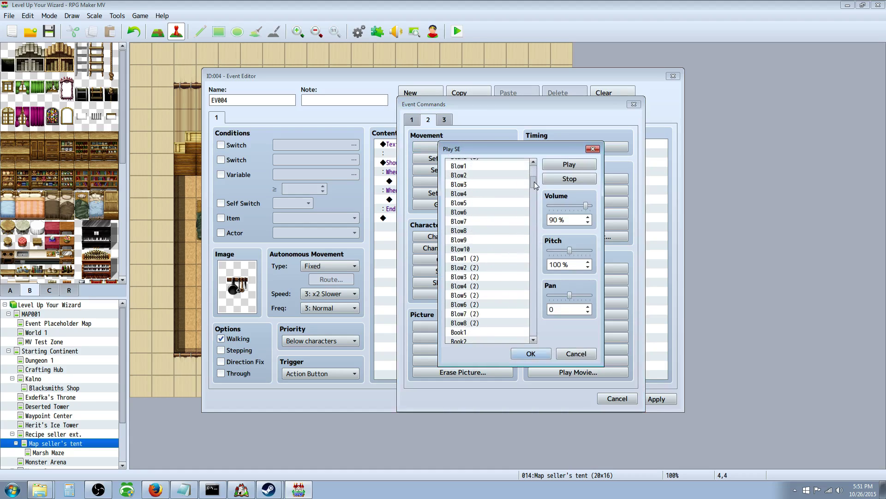
scroll(487, 229, down, 3)
drag(534, 188, 536, 296)
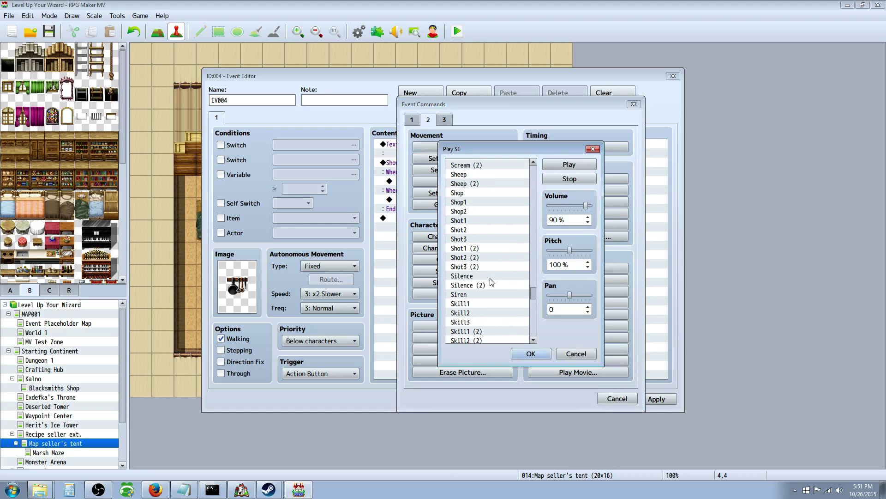
click(475, 276)
scroll(485, 275, down, 12)
scroll(486, 275, down, 4)
click(476, 304)
click(477, 313)
click(477, 323)
click(477, 315)
click(477, 323)
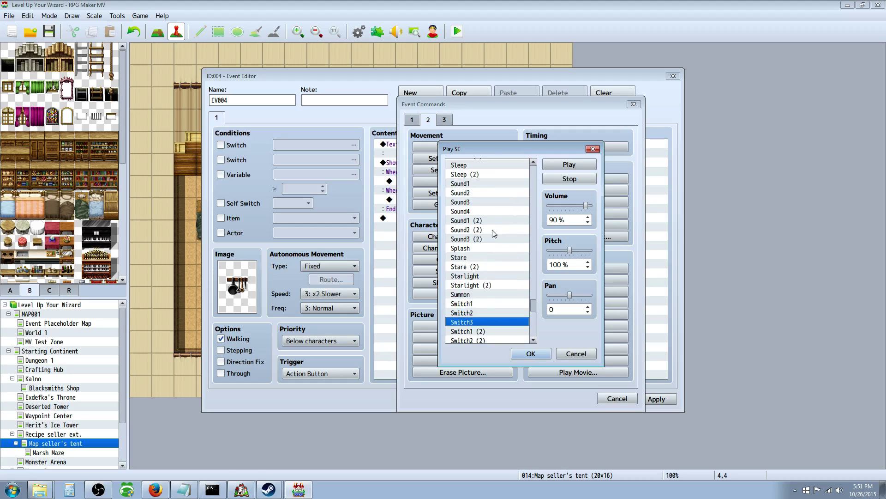
click(570, 164)
click(531, 353)
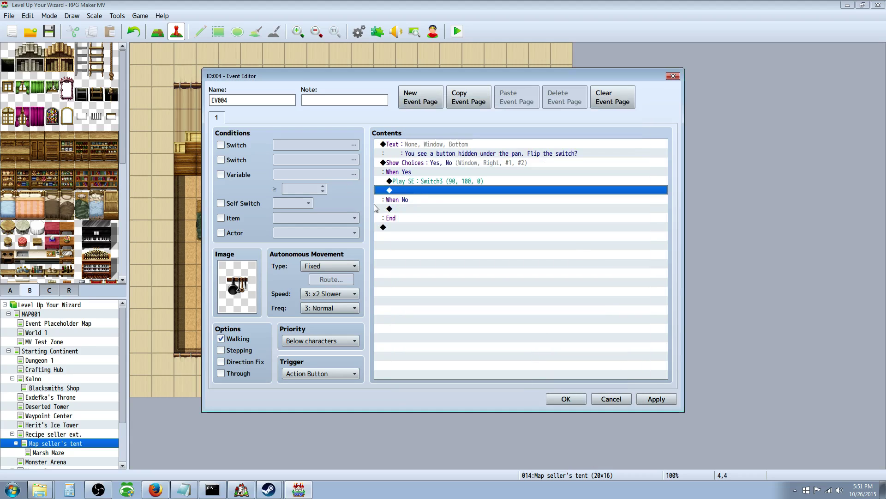
Under When Yes, add Control Switches turning 0041 Trapdoor ON.
right_click(412, 190)
click(418, 196)
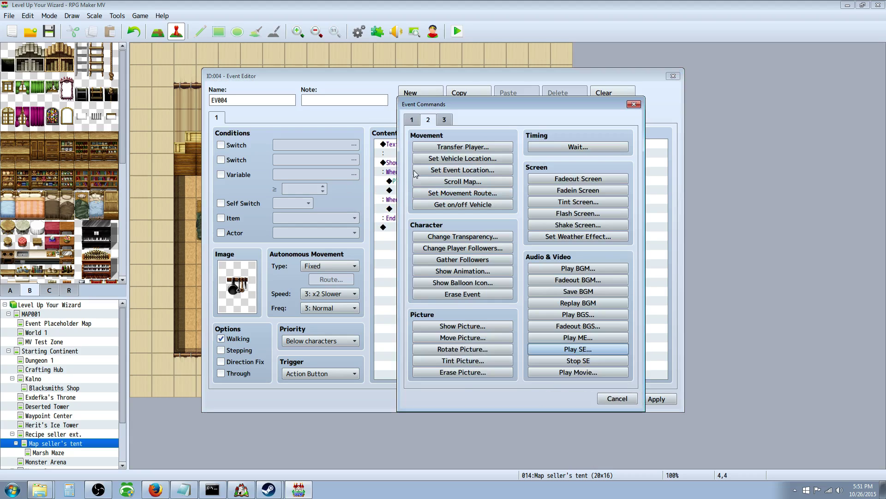
click(411, 121)
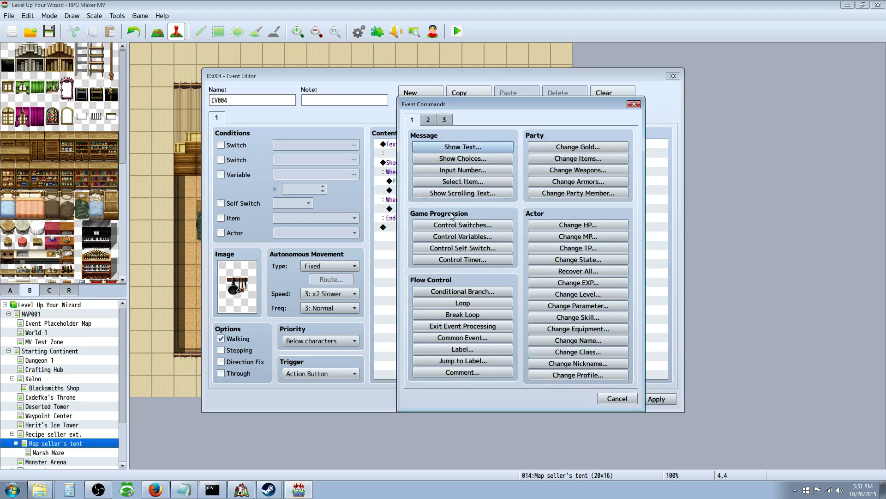
click(457, 226)
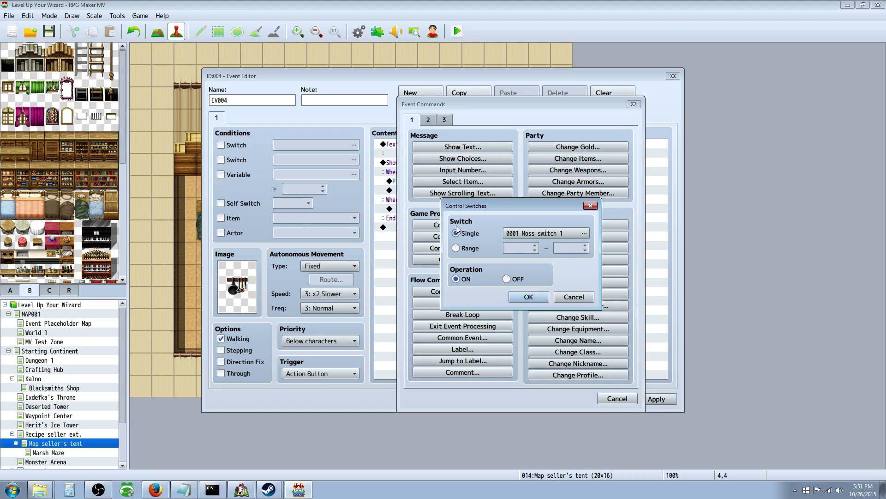
click(585, 233)
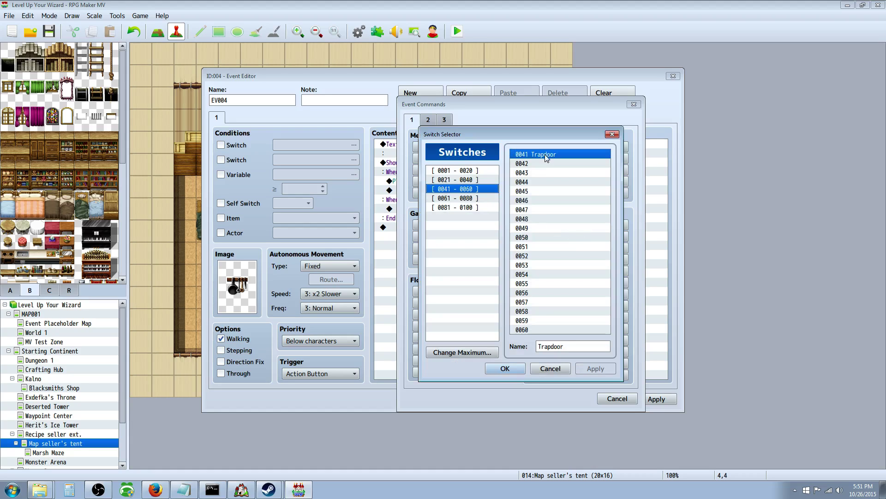
click(505, 368)
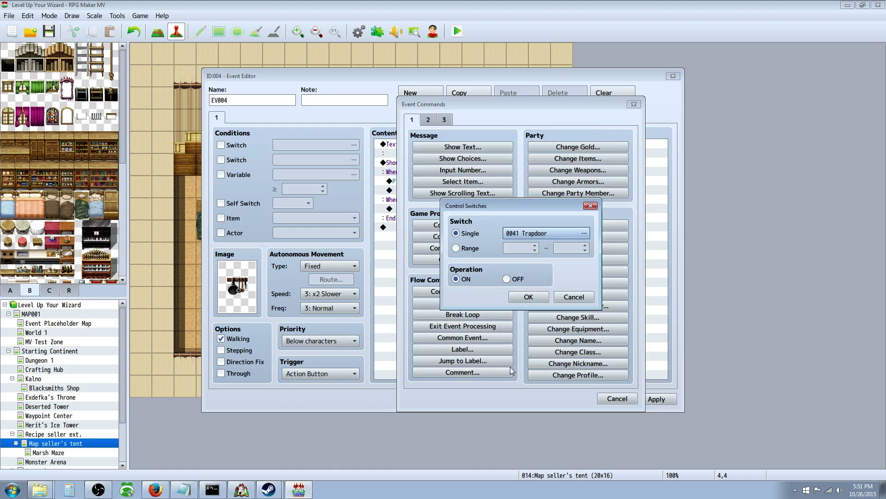
click(529, 296)
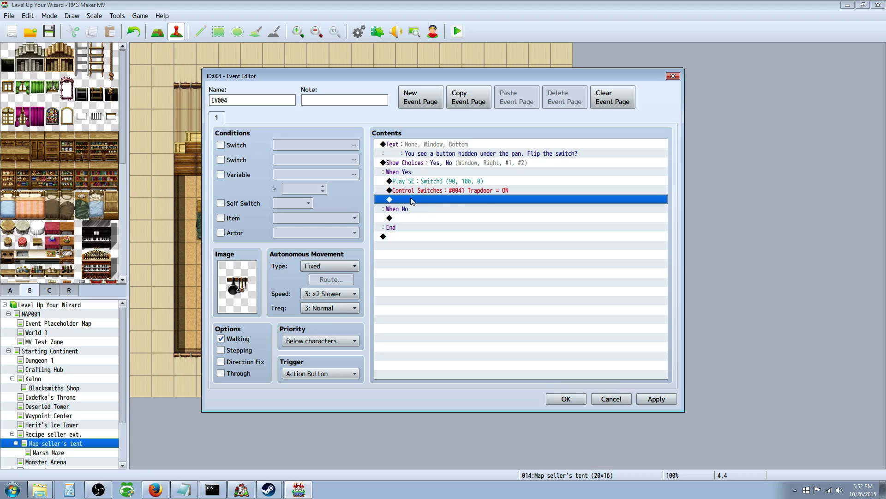
Follow it with Control Self Switch setting self switch A to ON.
click(437, 191)
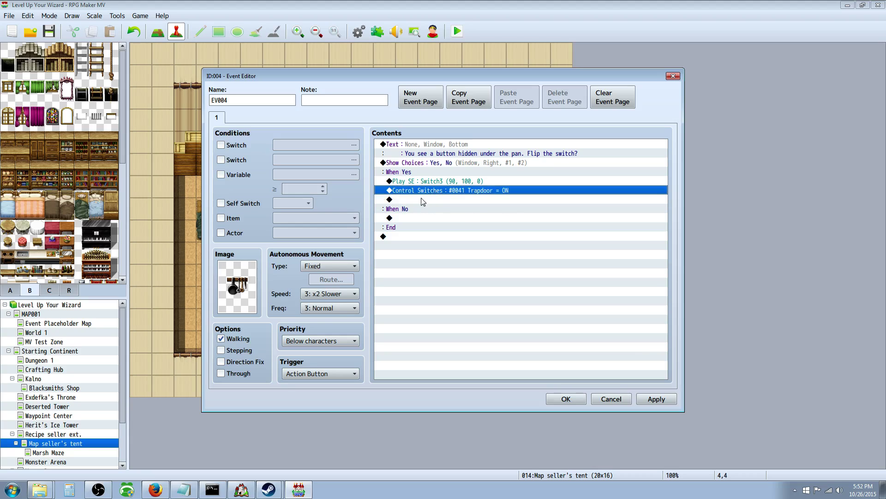
right_click(451, 197)
click(450, 201)
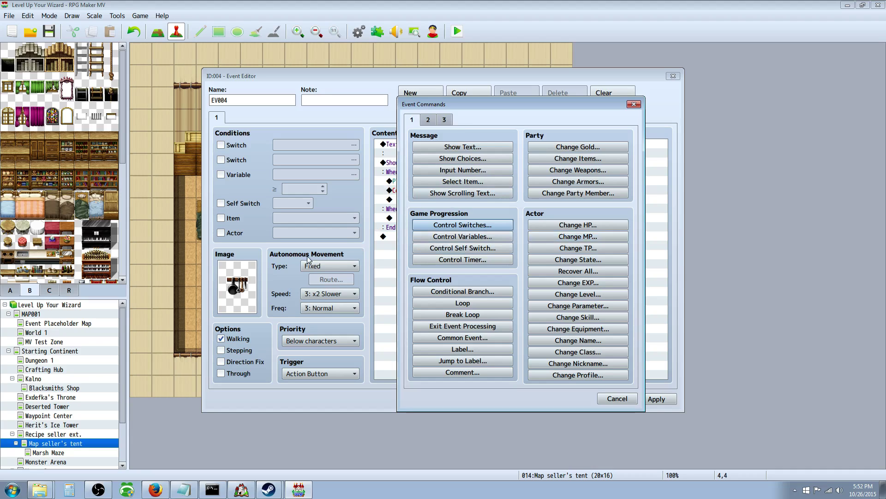
click(457, 249)
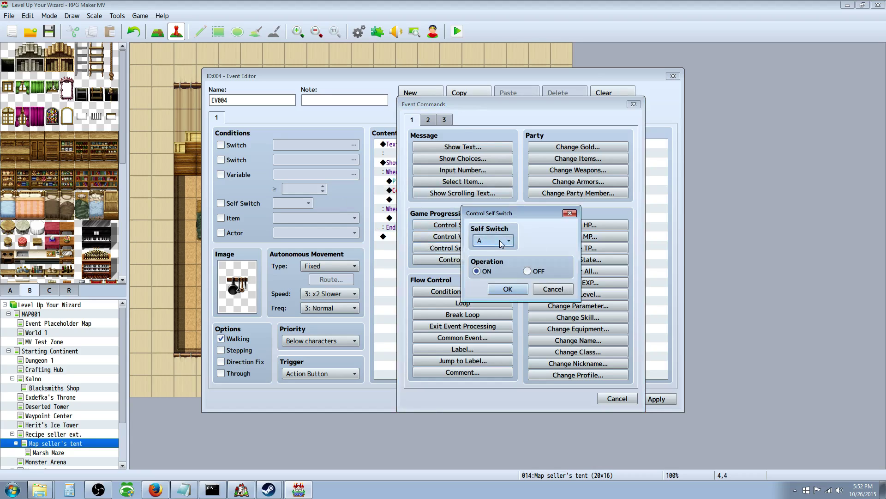
click(501, 244)
click(482, 254)
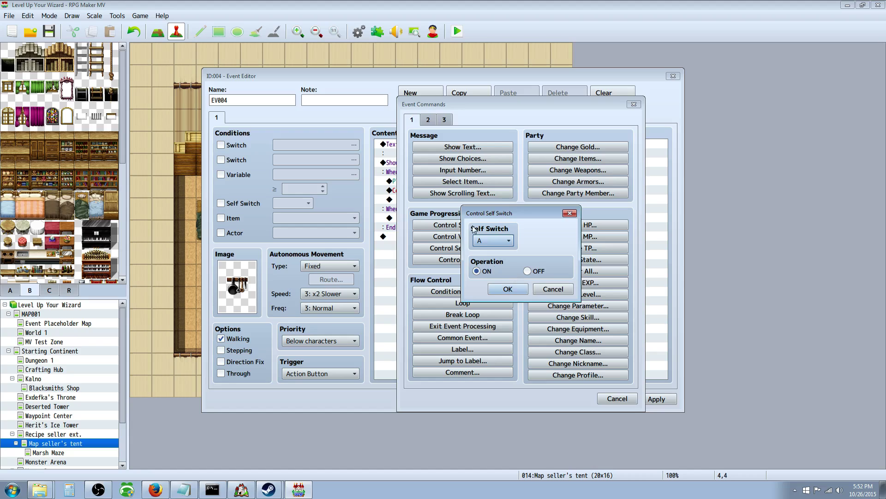
click(508, 289)
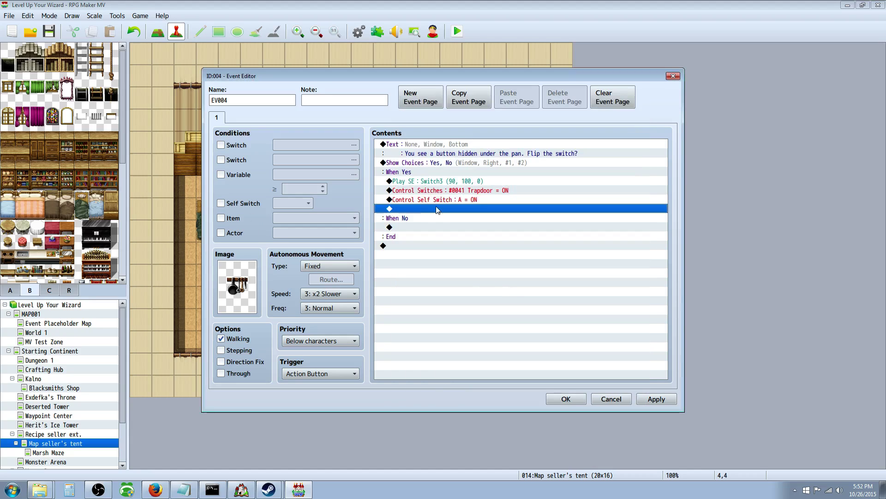
Add a second page to EV004 using the pan graphic from Tileset C.
click(423, 104)
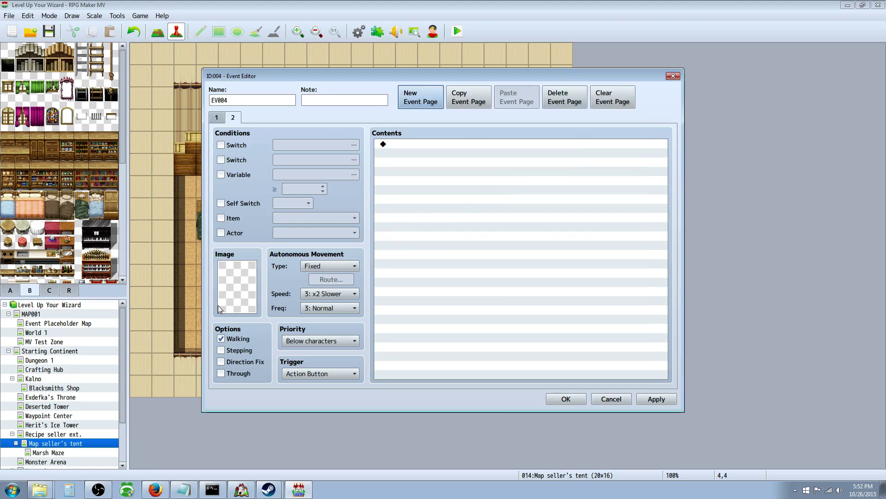
double_click(236, 280)
drag(380, 195, 370, 308)
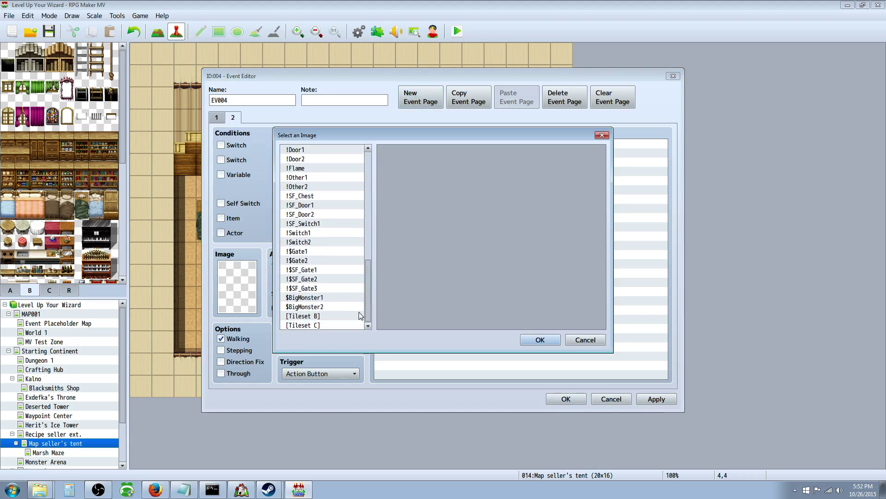
click(325, 317)
click(324, 326)
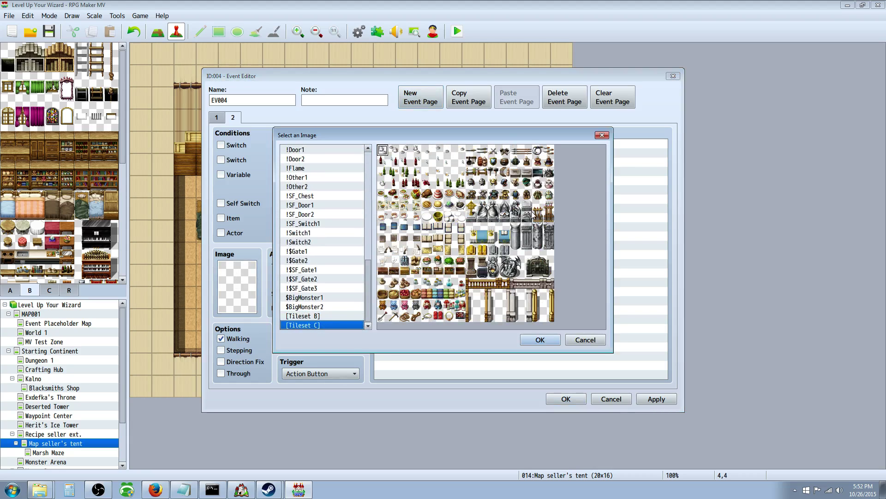
click(471, 162)
click(539, 340)
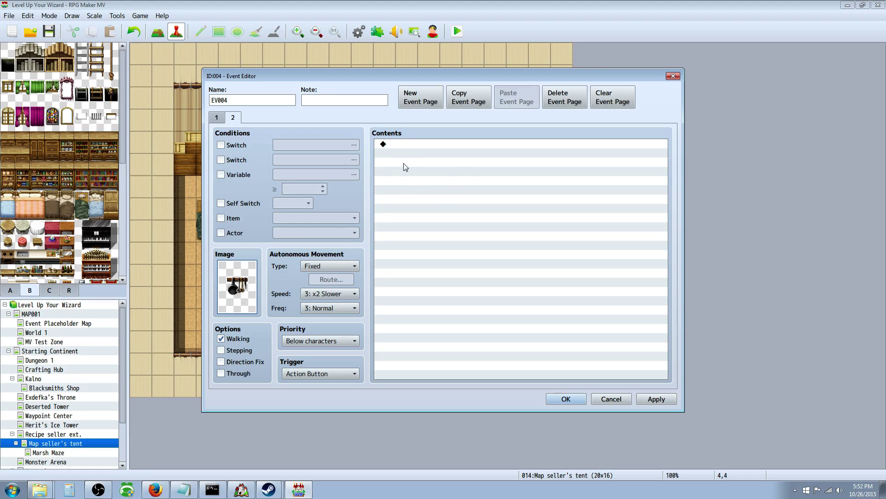
Make page 2 conditional on self switch A being on.
click(400, 148)
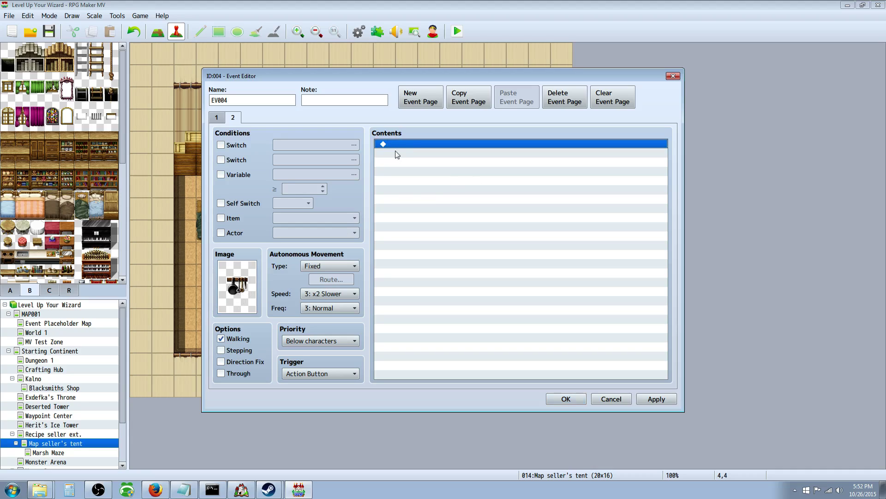
click(220, 121)
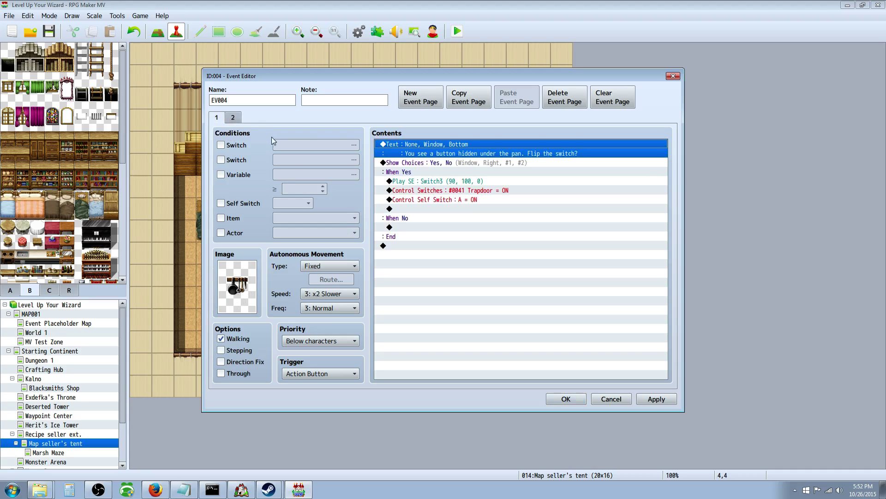
click(230, 118)
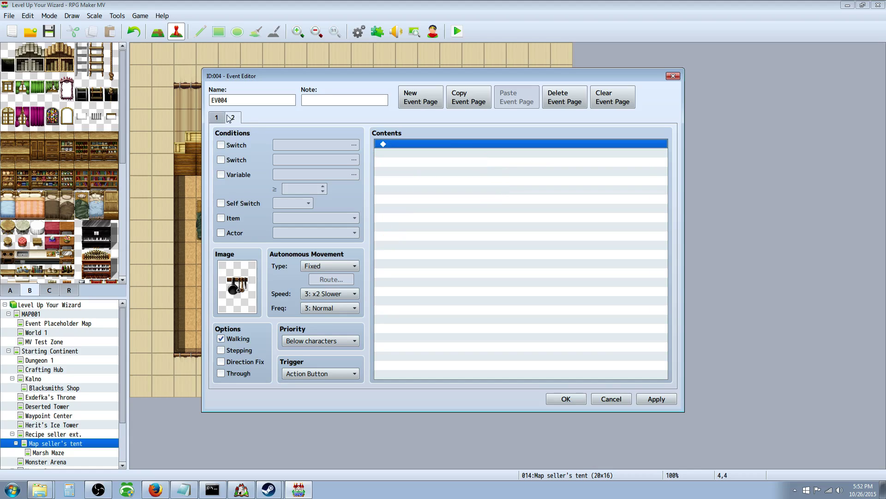
click(238, 204)
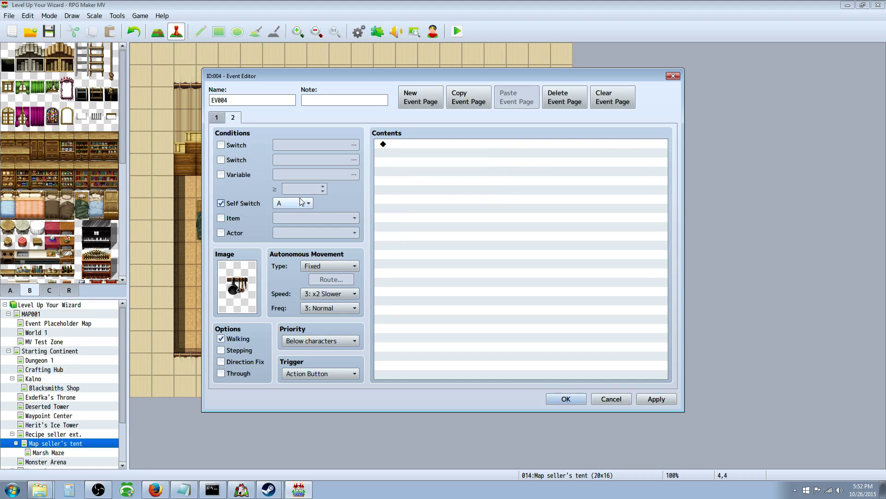
click(220, 121)
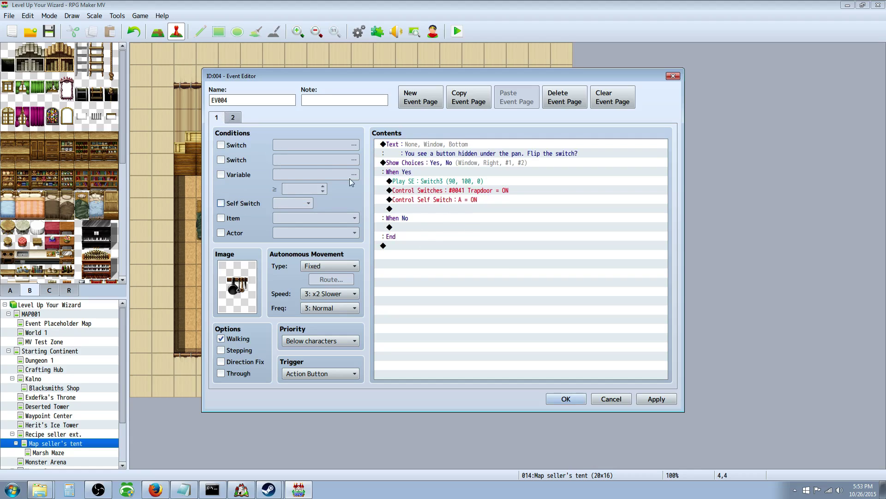
Set EV004's page 1 priority to Same as characters and save the event.
click(233, 120)
click(221, 117)
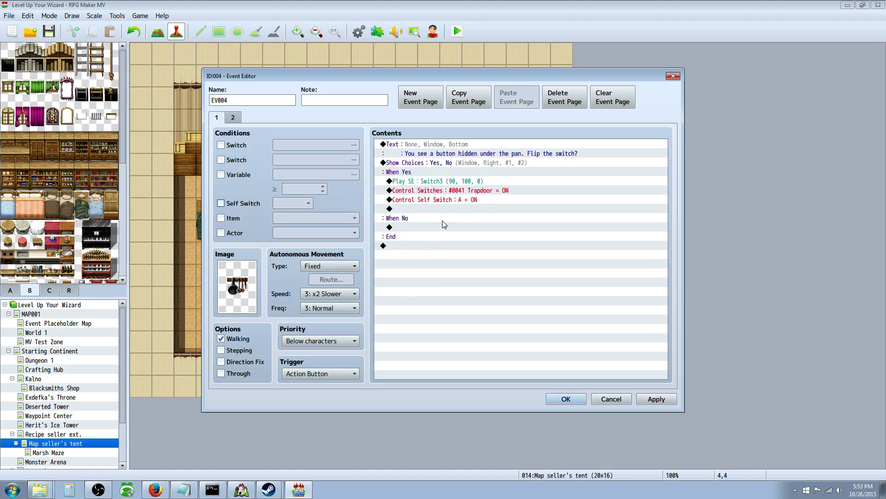
click(331, 343)
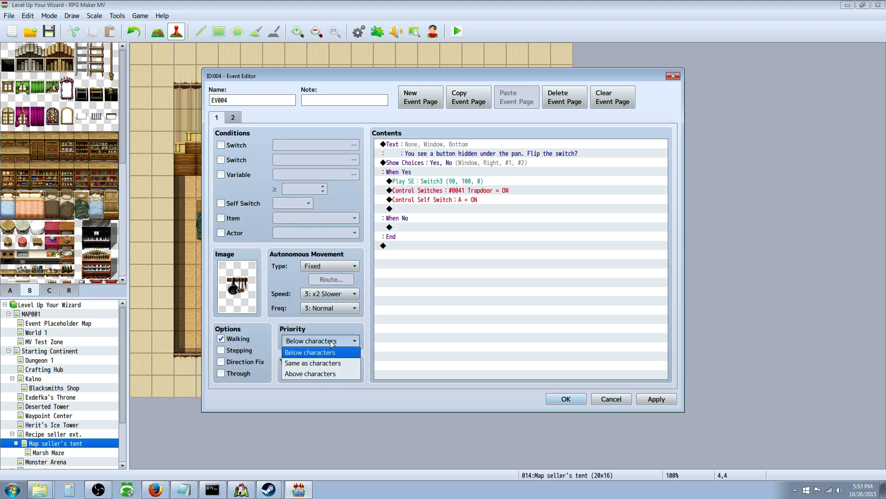
click(326, 367)
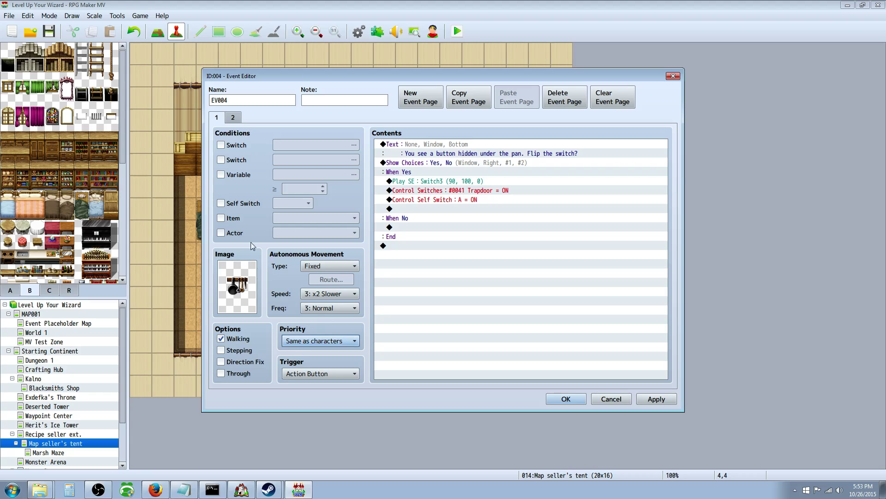
click(232, 117)
click(216, 118)
click(567, 399)
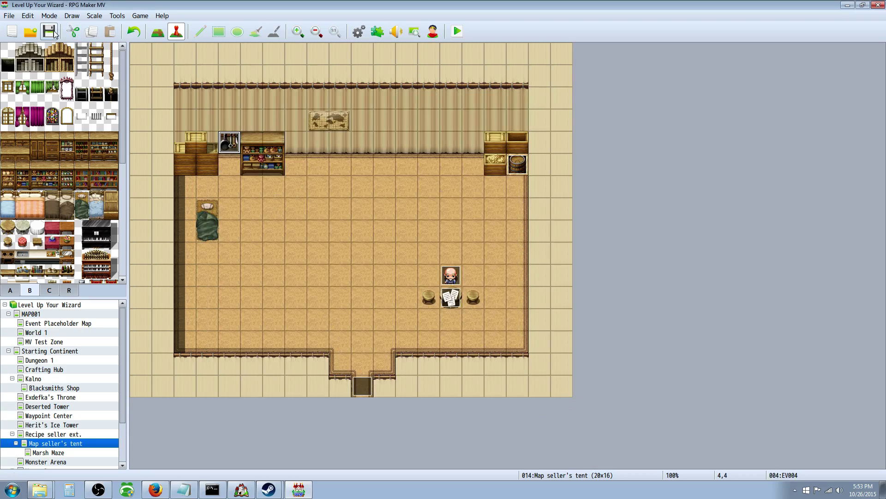
Start a New Game playtest and walk the party through the map seller's tent to the pan rack.
click(458, 31)
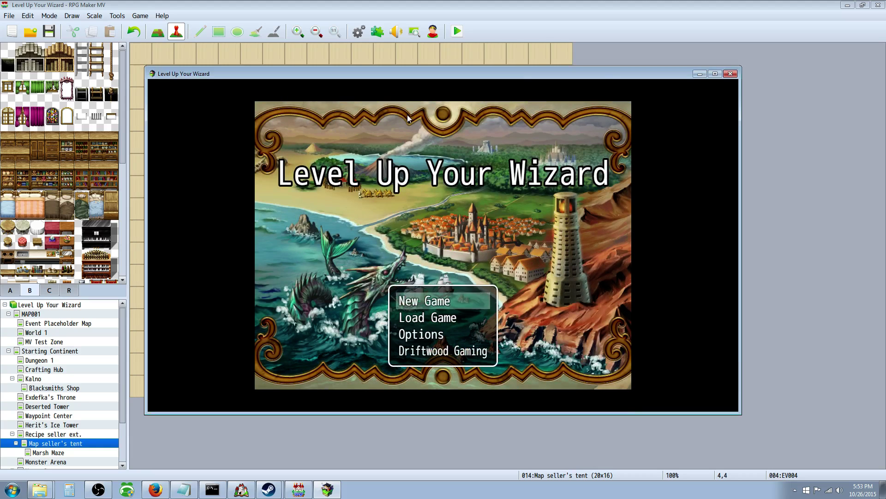
key(Return)
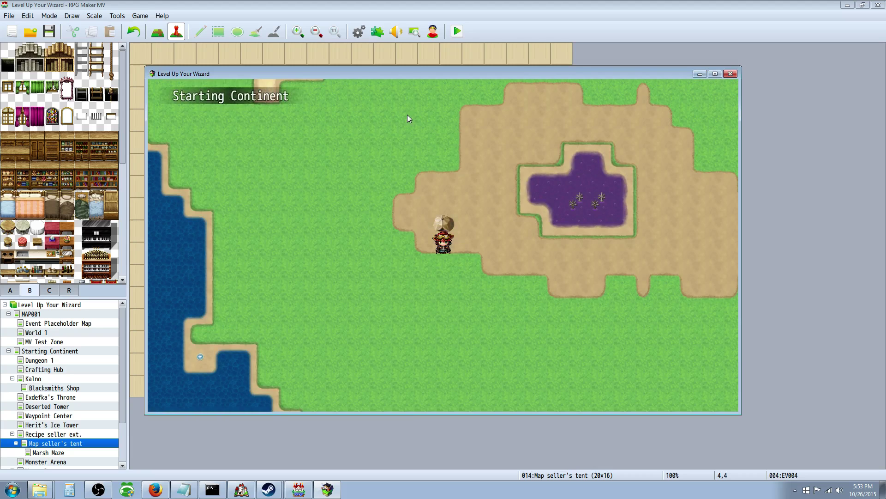
key(Left)
key(Up)
key(Left)
key(Left)
key(Left)
key(Up)
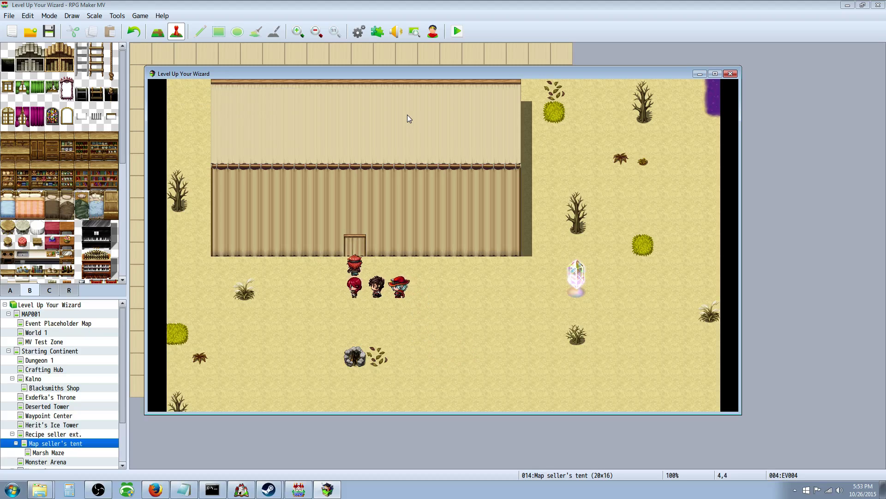
key(Up)
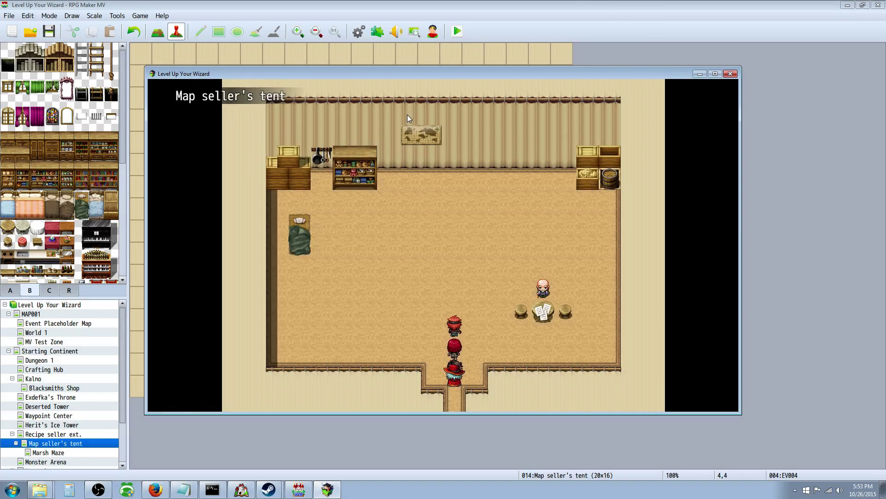
key(Right)
key(Up)
key(Left)
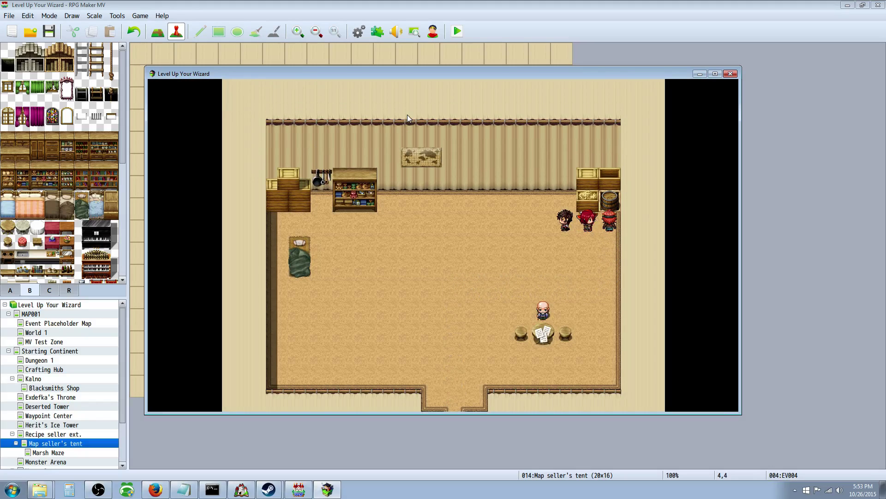
key(Left)
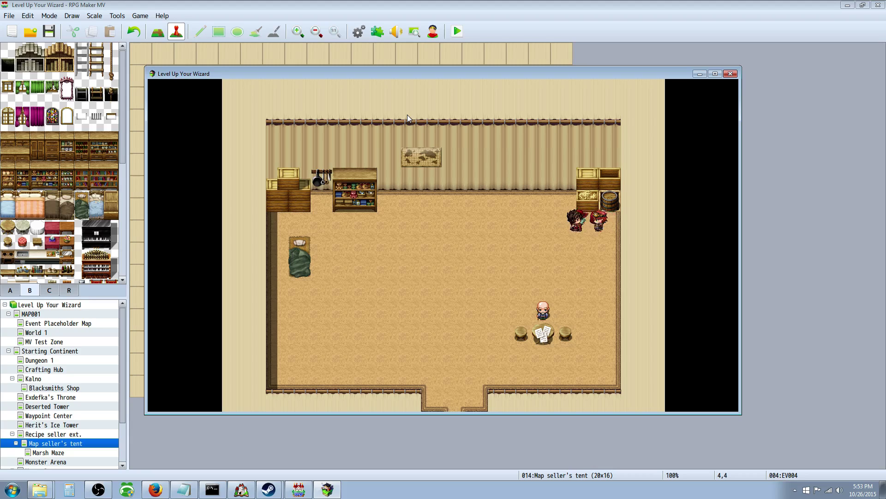
key(Left)
Examine the pan rack, decline with No, then examine it again and choose Yes.
key(Up)
key(Return)
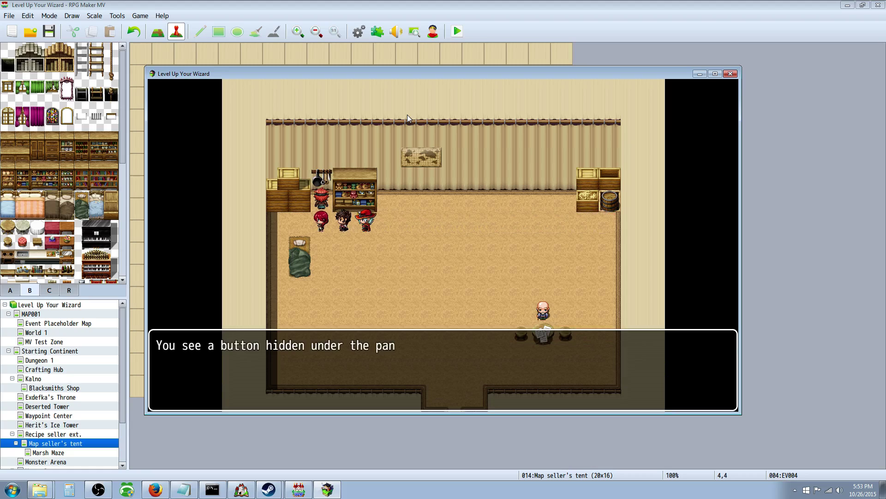
key(Down)
key(Return)
key(Down)
key(Left)
key(Return)
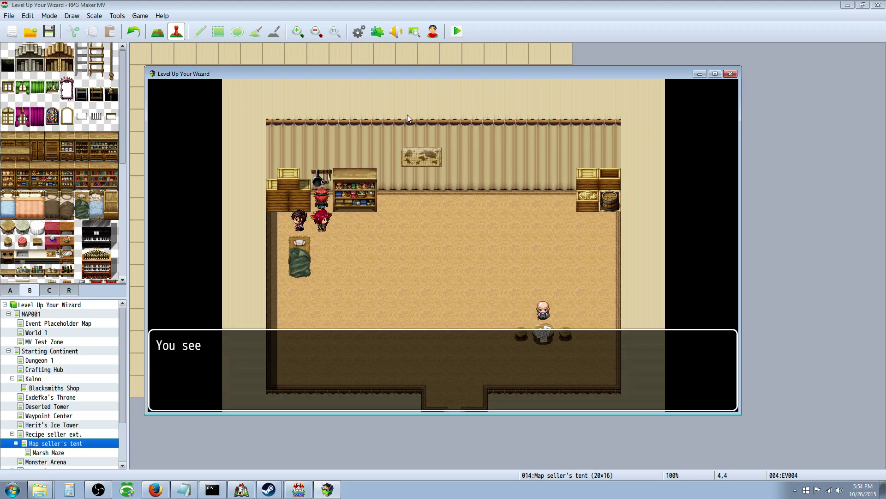
key(Return)
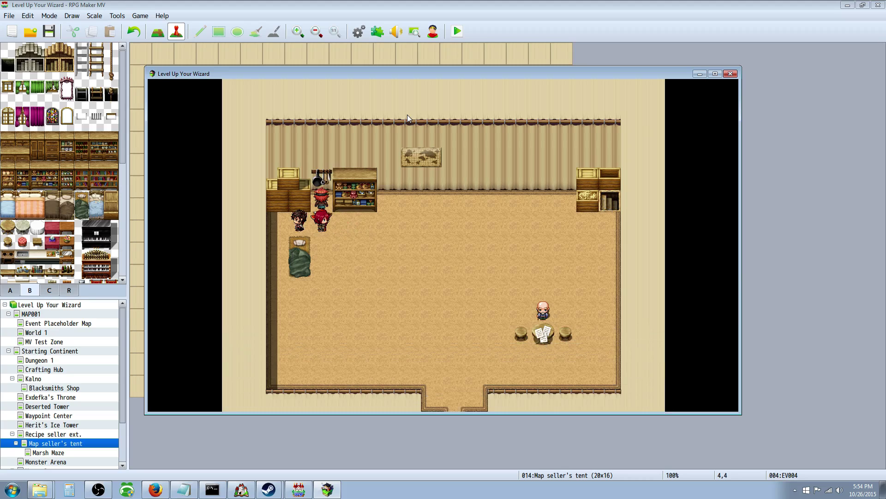
Walk through the new right-wall opening into Marsh Maze and step onto the stairs.
key(Down)
key(Right)
key(Right)
key(Up)
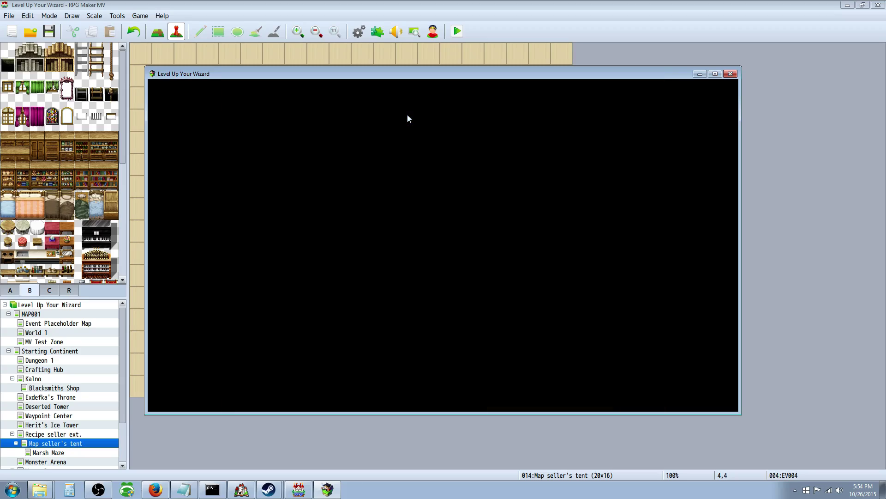
key(Right)
key(Up)
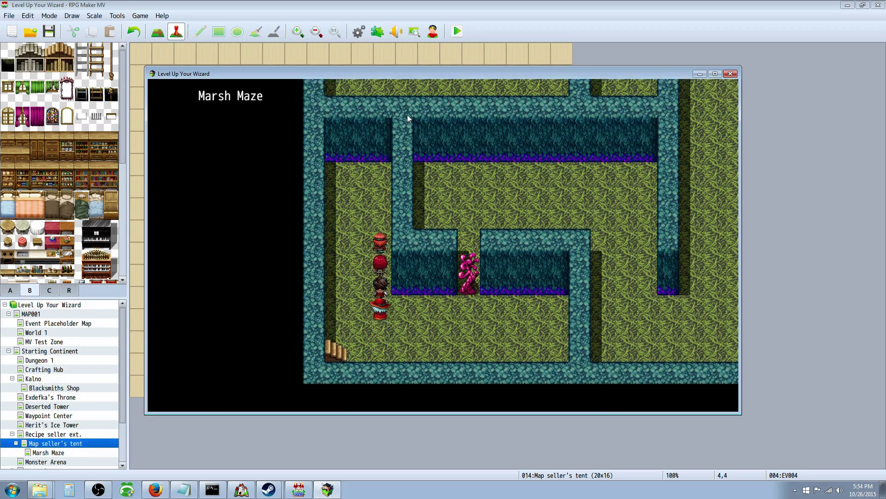
key(Down)
key(Left)
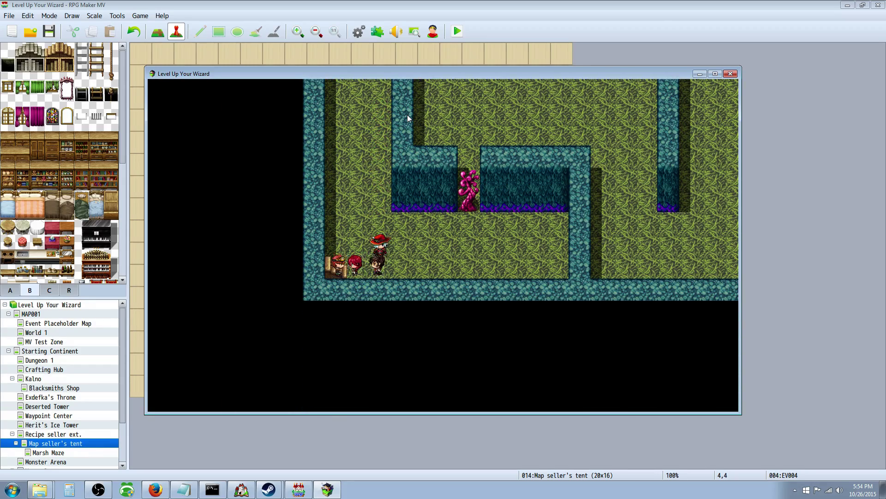
Close the playtest, open the Marsh Maze map and bring up the stairs tile's event menu.
click(730, 74)
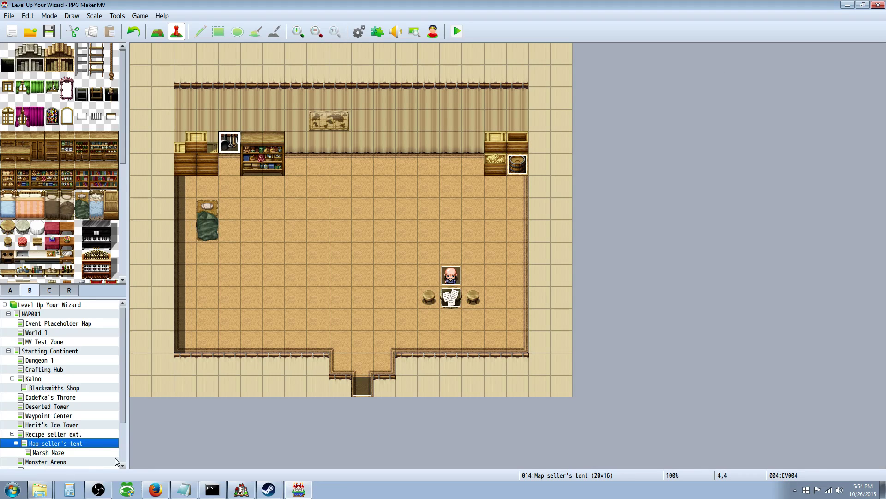
scroll(123, 416, down, 2)
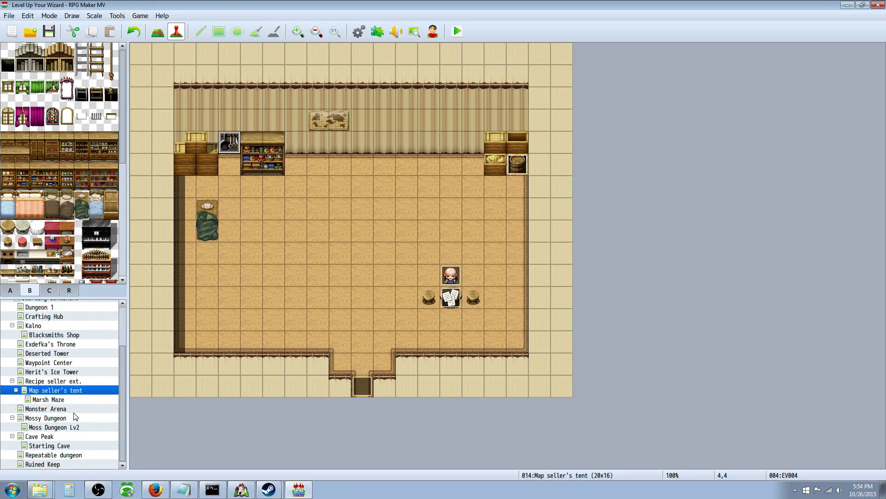
click(48, 399)
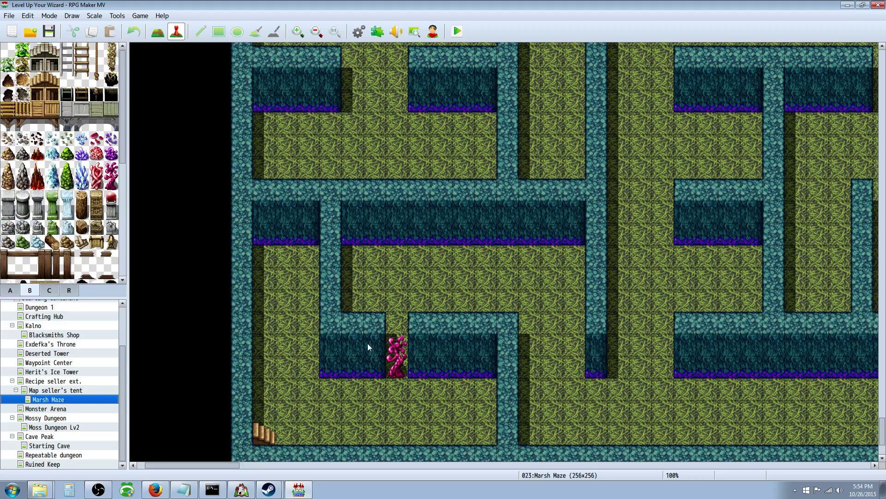
right_click(264, 433)
mouse_move(324, 477)
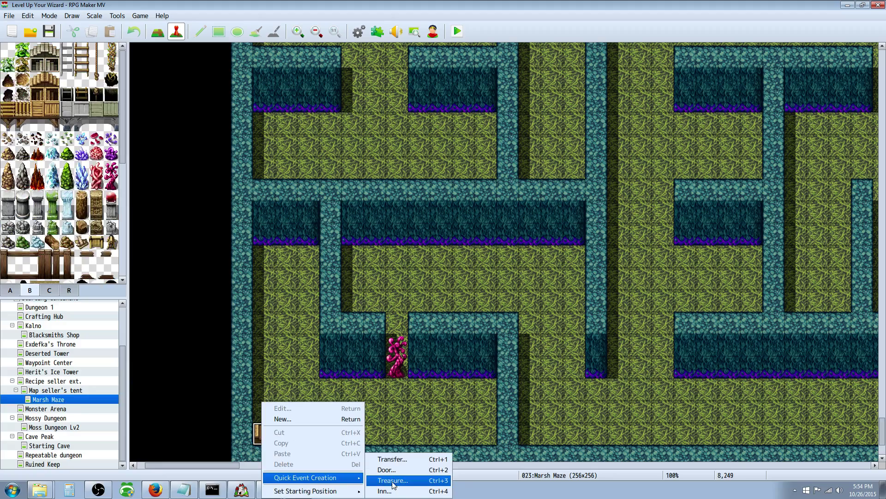
Create quick transfer event EV001 on the stairs to Map seller's tent (17,6), facing Down.
click(389, 459)
click(451, 242)
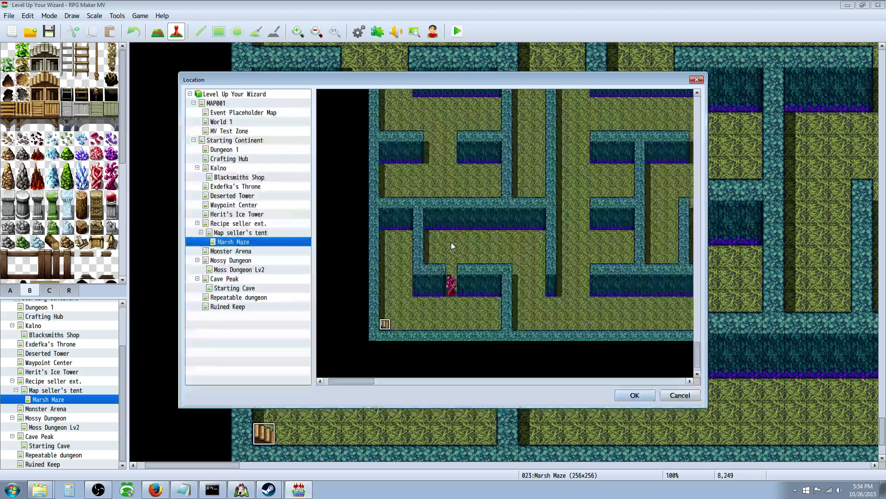
click(240, 233)
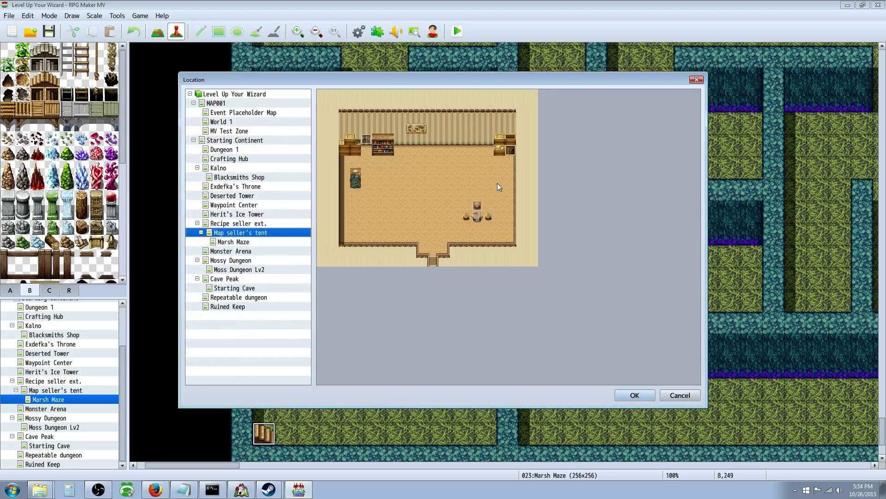
click(510, 160)
click(634, 395)
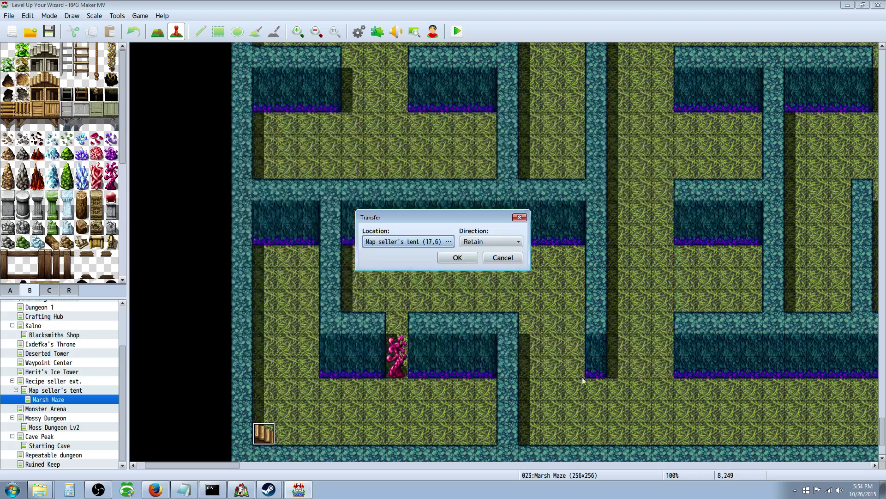
click(450, 243)
click(668, 396)
click(490, 241)
click(480, 261)
click(474, 258)
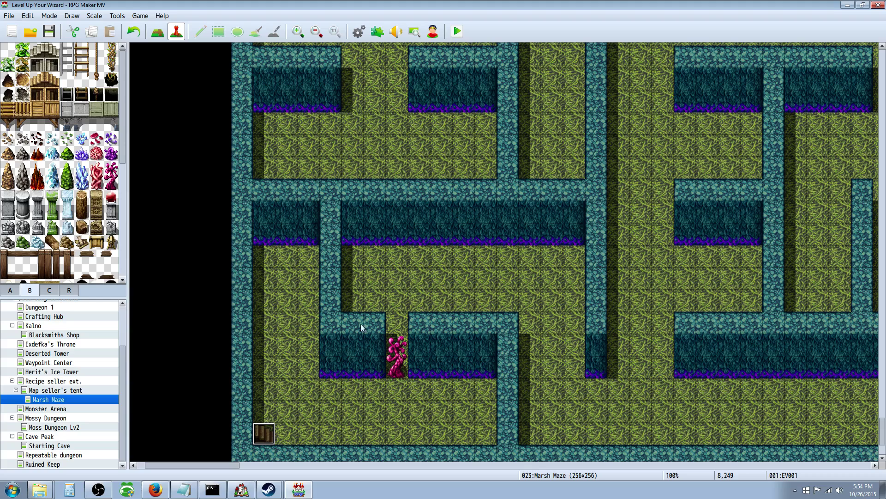
right_click(289, 253)
Create new event EV002 on the maze wall using the blue switch graphic from !Switch2.
right_click(285, 232)
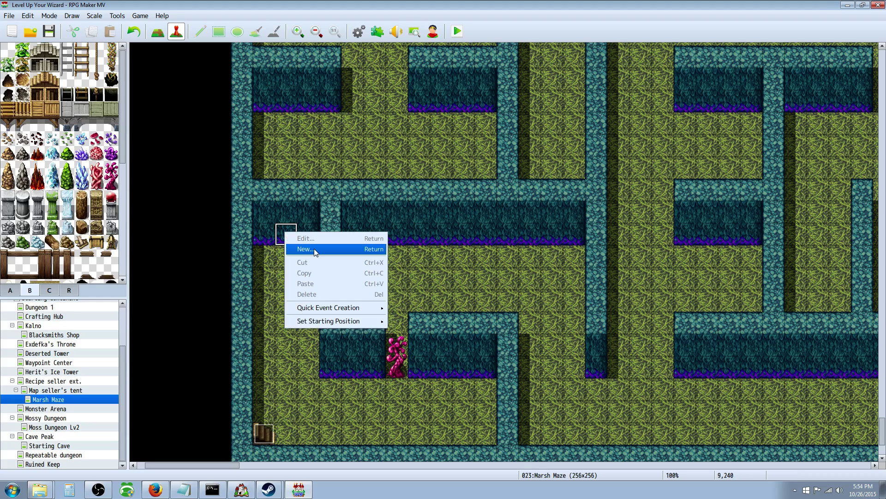
click(314, 249)
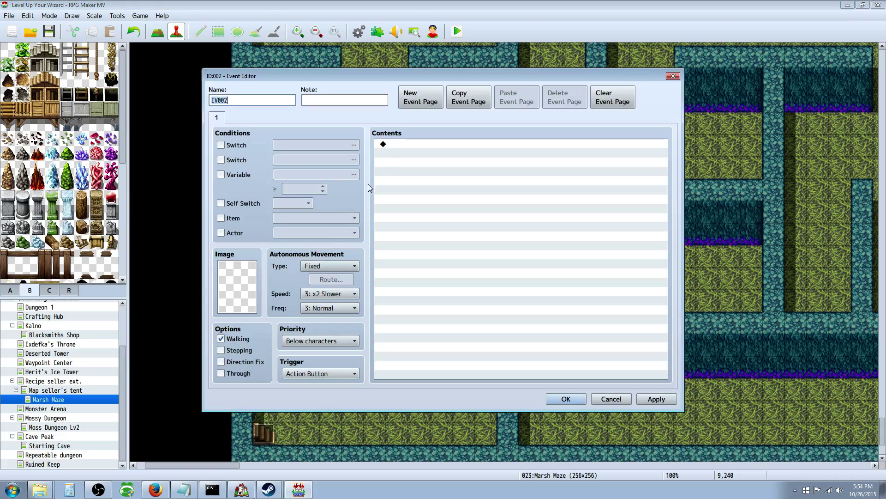
double_click(239, 292)
drag(367, 184, 366, 292)
click(306, 239)
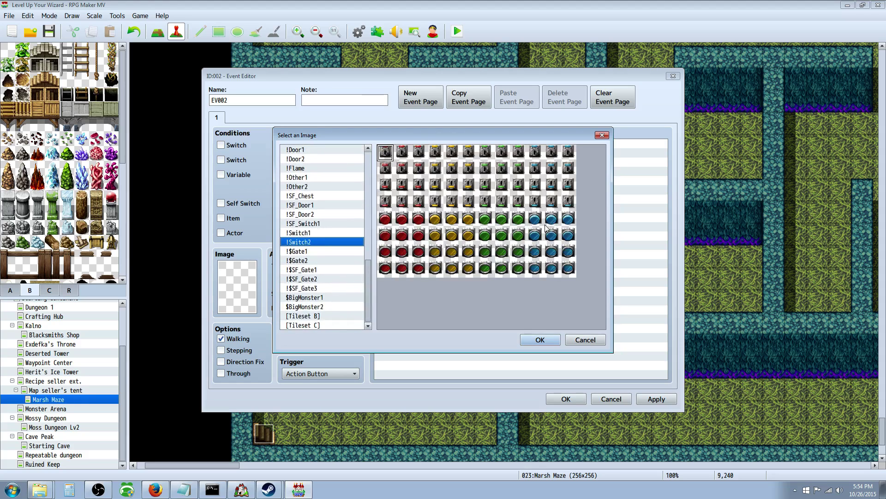
click(551, 154)
click(540, 340)
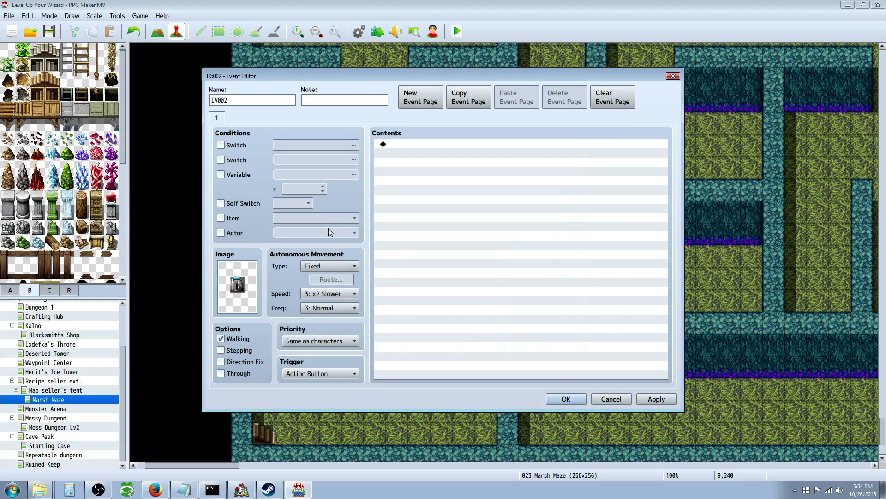
Select the first command line of EV002's page to begin adding commands.
right_click(396, 146)
click(379, 156)
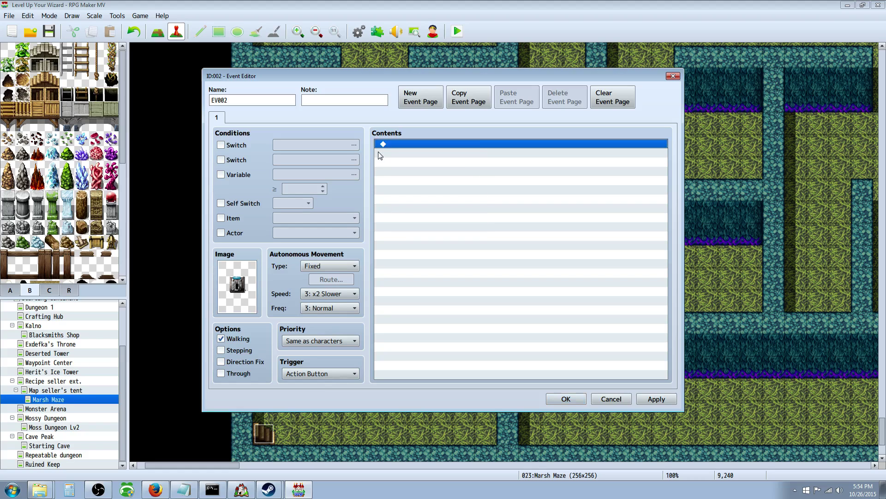
right_click(404, 146)
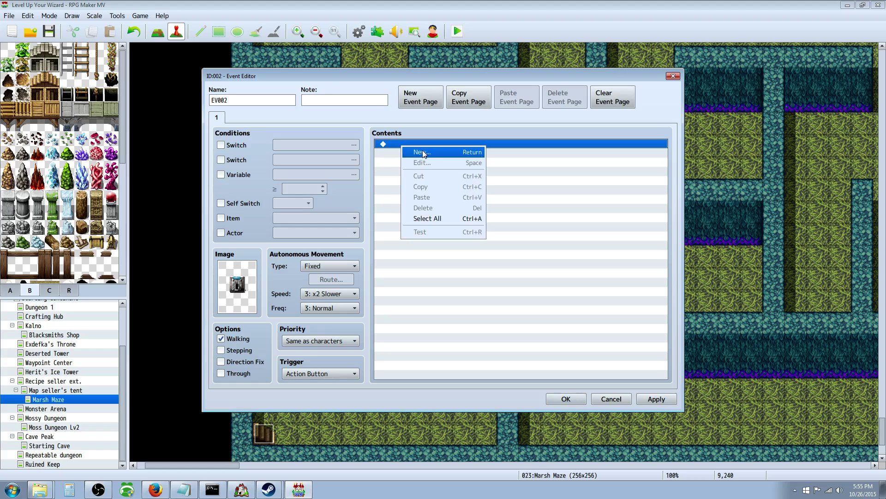
Add a Show Text message 'Flip the switch?' followed by a Yes/No Show Choices.
click(424, 152)
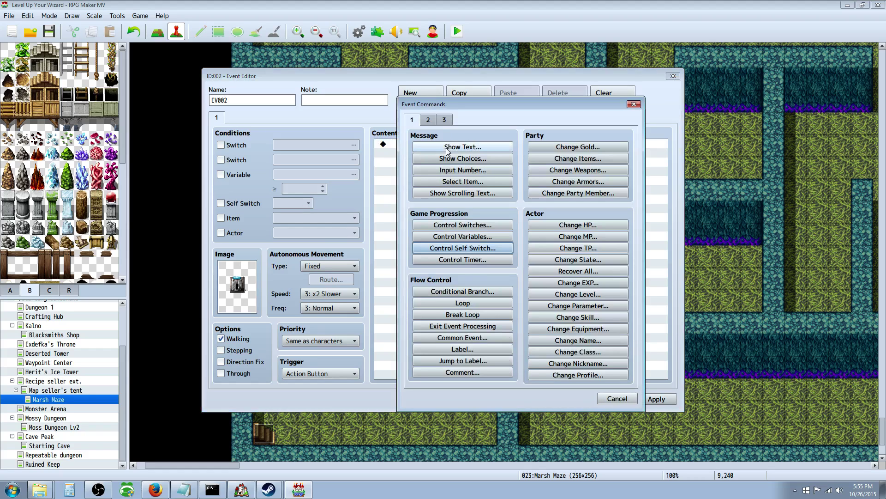
click(445, 147)
text(Fluip the switch?)
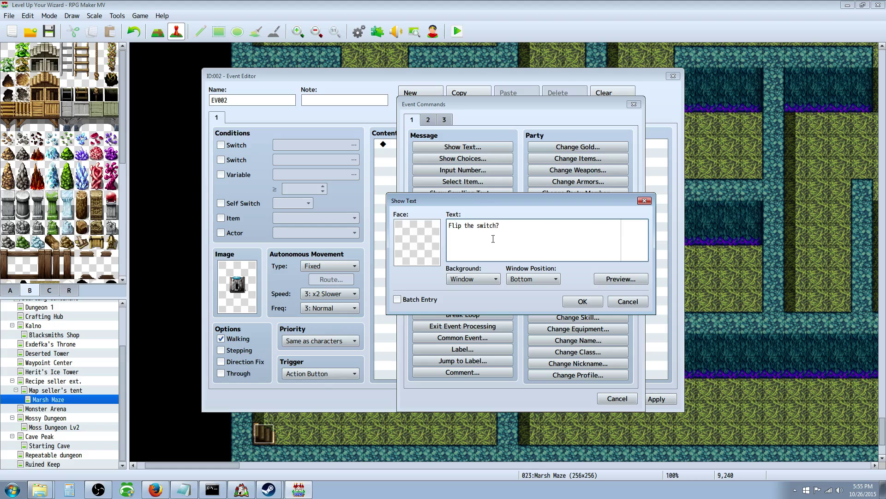
click(576, 300)
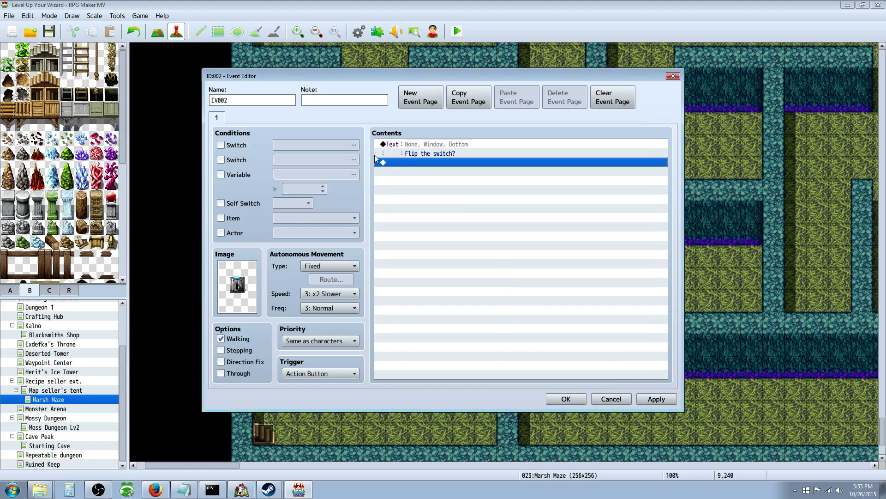
right_click(417, 165)
click(434, 174)
click(462, 159)
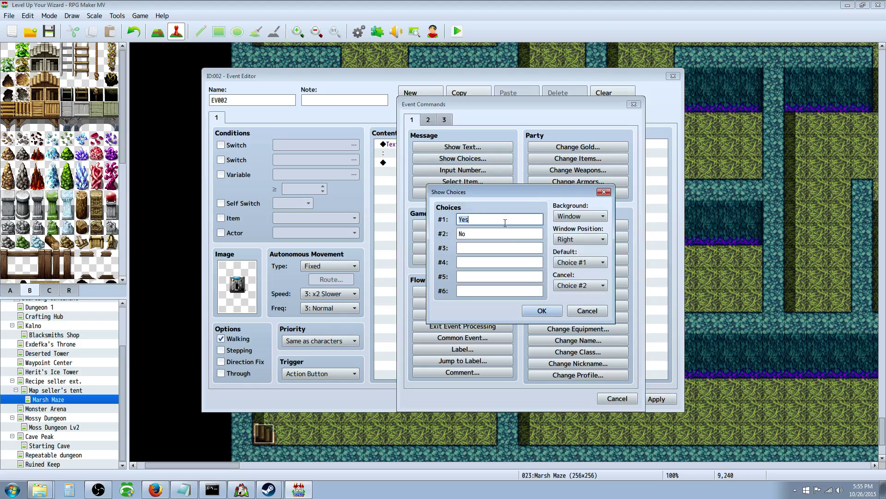
click(550, 312)
Under When Yes, add a This Event movement route: Turn Left, Turn Right, Turn Up.
right_click(422, 183)
click(427, 188)
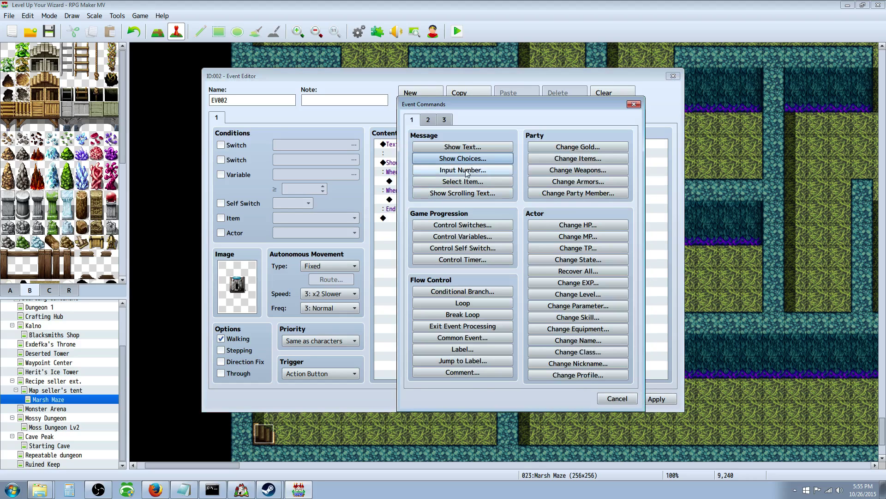
click(432, 120)
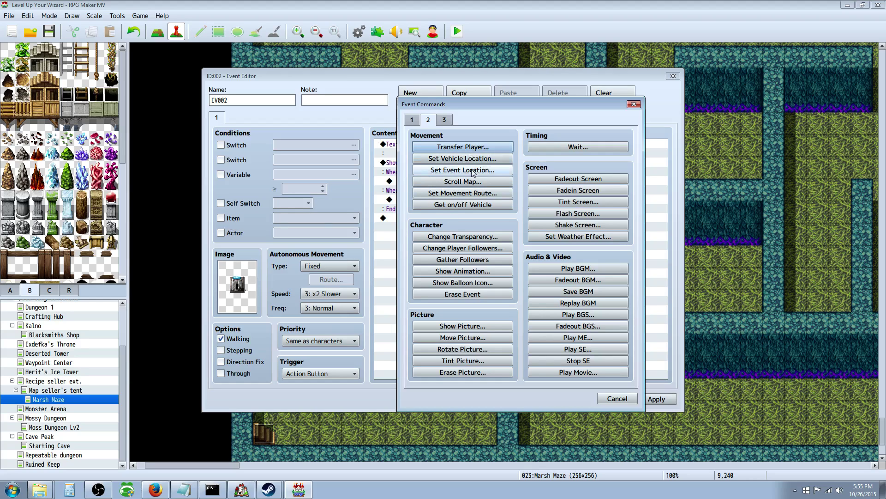
click(461, 194)
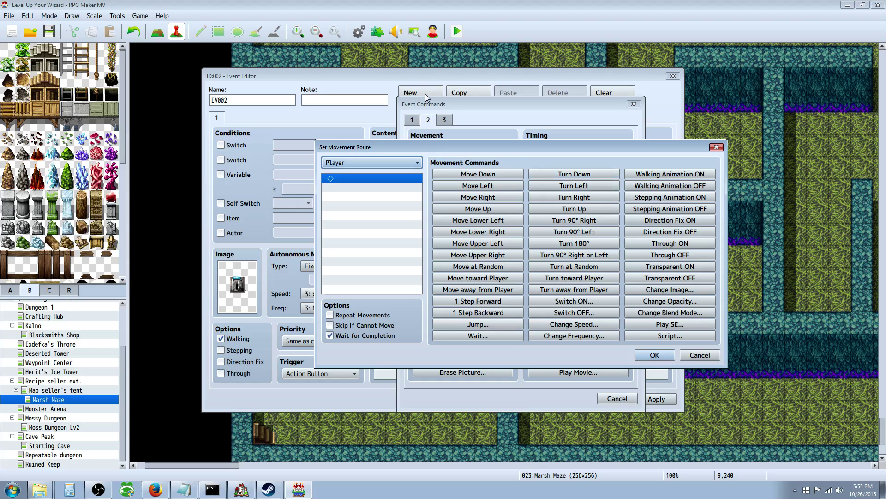
click(580, 187)
click(578, 197)
click(578, 209)
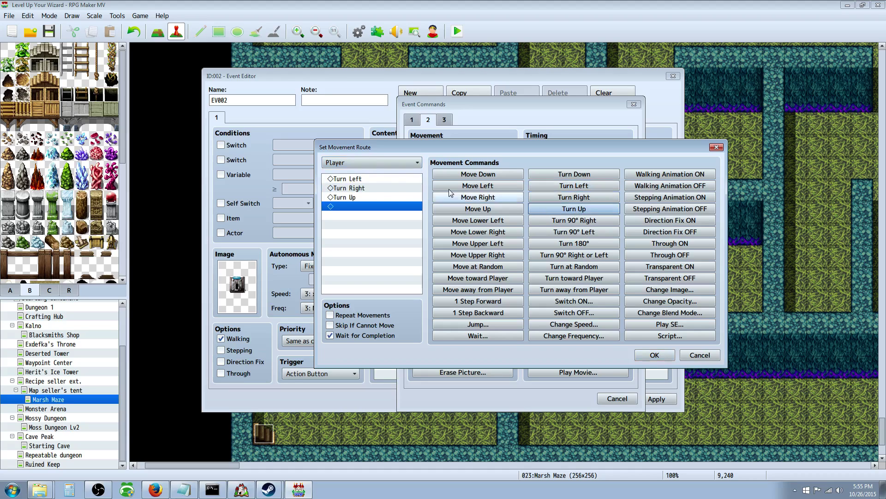
click(359, 164)
click(351, 177)
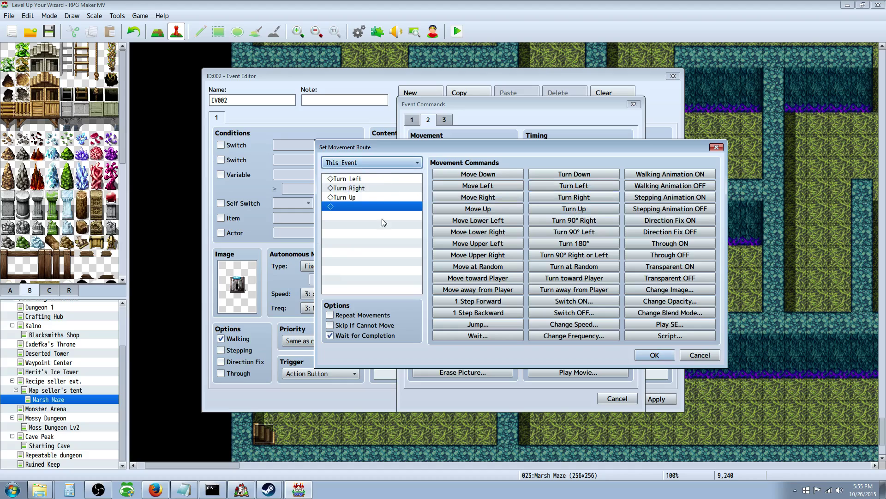
click(650, 353)
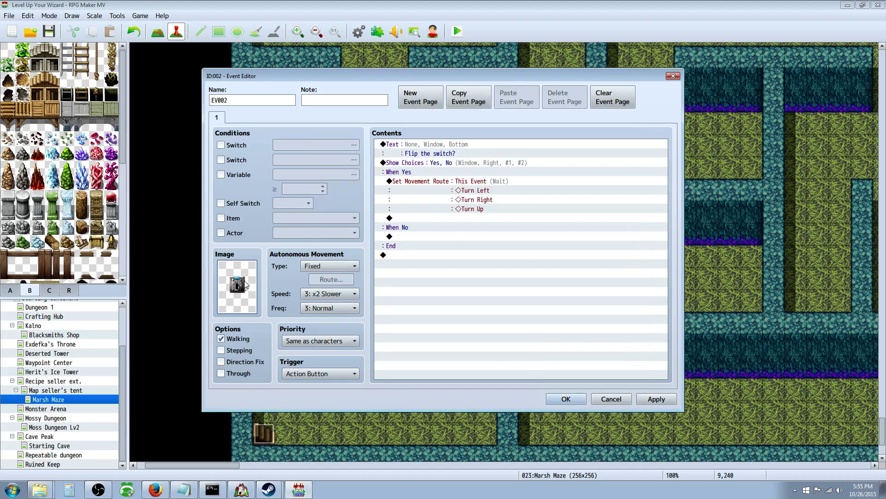
double_click(246, 284)
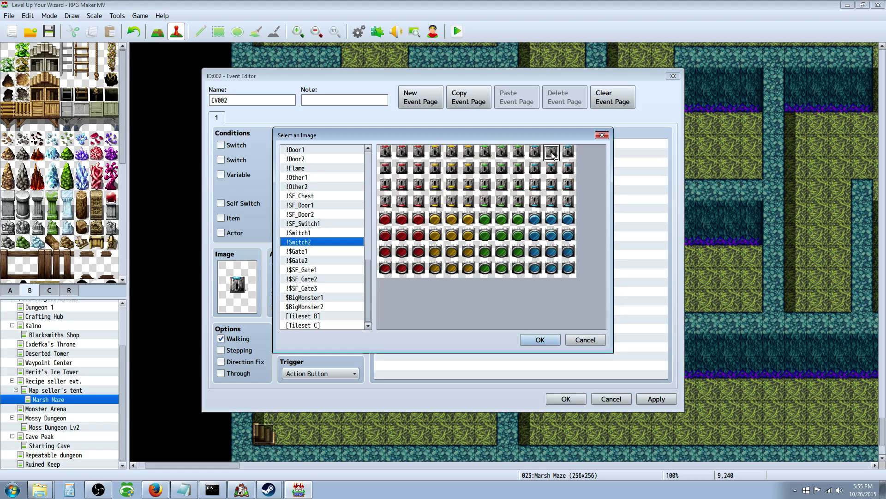
click(553, 169)
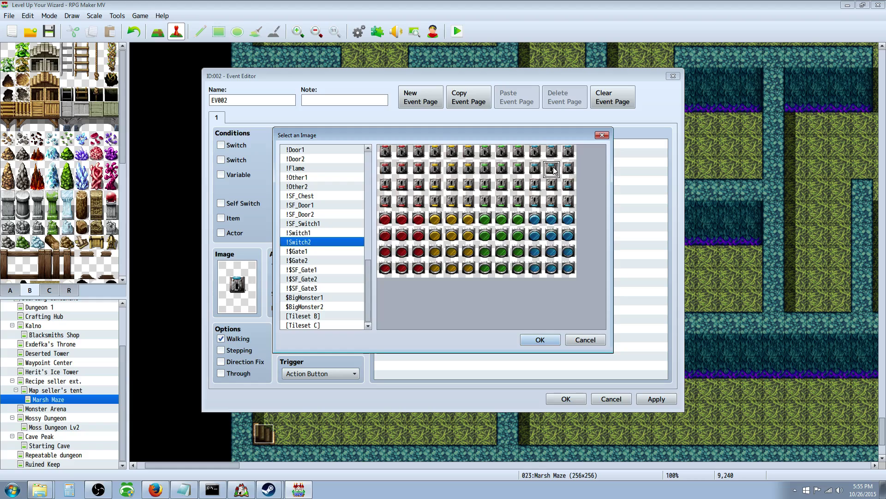
click(554, 185)
click(553, 202)
click(551, 152)
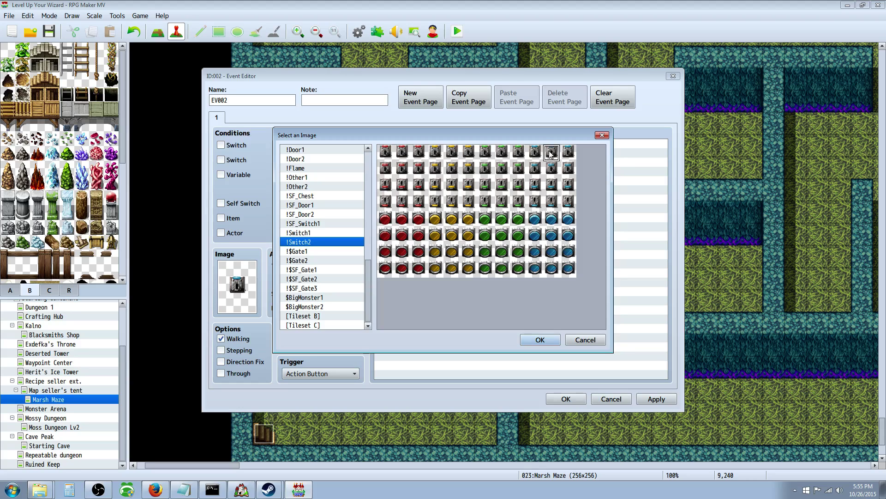
click(553, 169)
click(553, 185)
click(553, 202)
click(552, 152)
click(551, 340)
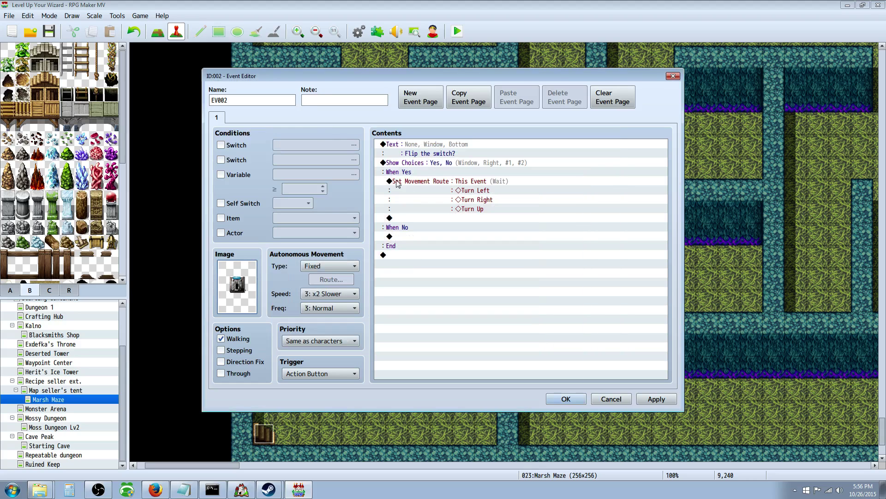
Add Control Self Switch A = ON in the Yes branch.
right_click(444, 216)
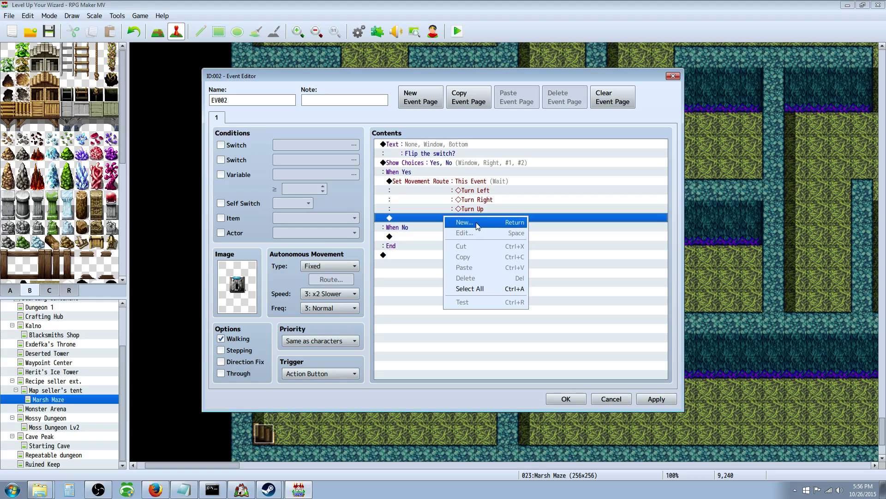
click(476, 222)
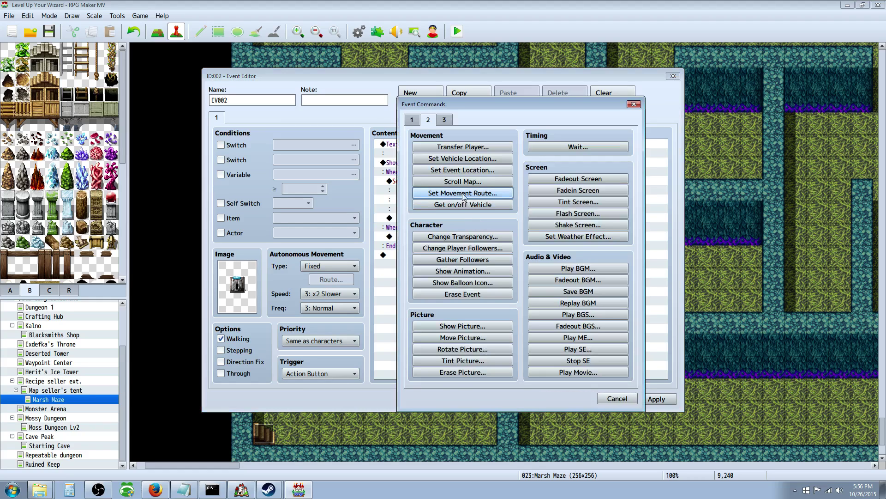
click(417, 120)
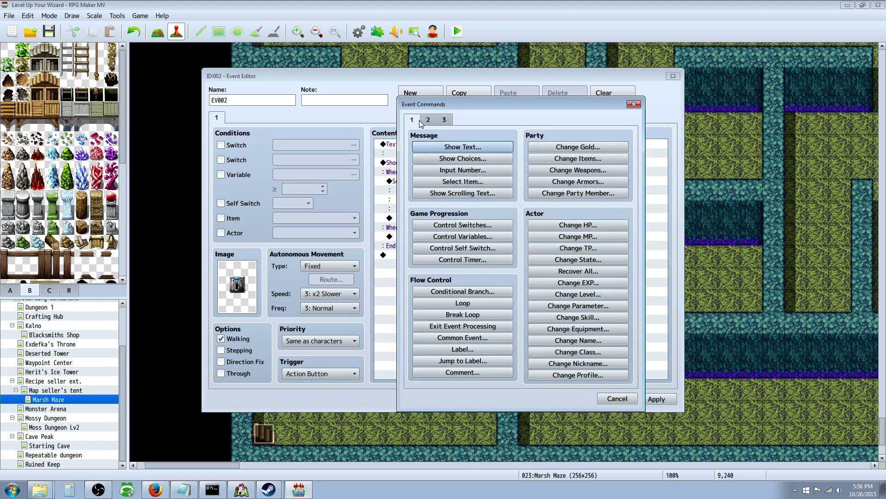
click(476, 249)
click(507, 290)
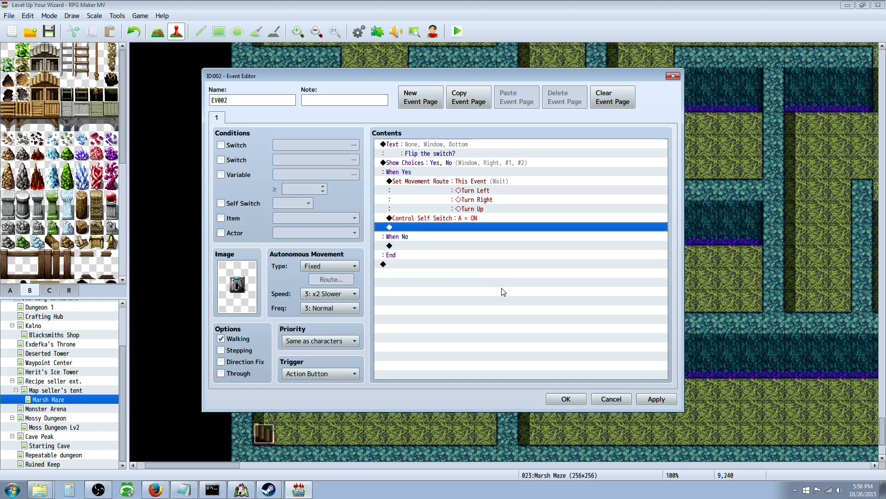
Add Control Switches turning switch 0042, named Maze Switch, ON, then create a second event page.
right_click(423, 218)
click(451, 226)
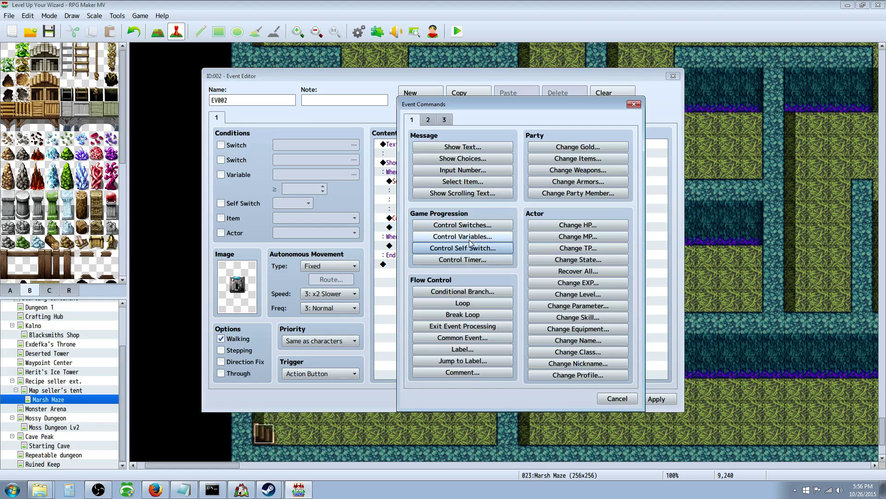
click(471, 225)
click(597, 237)
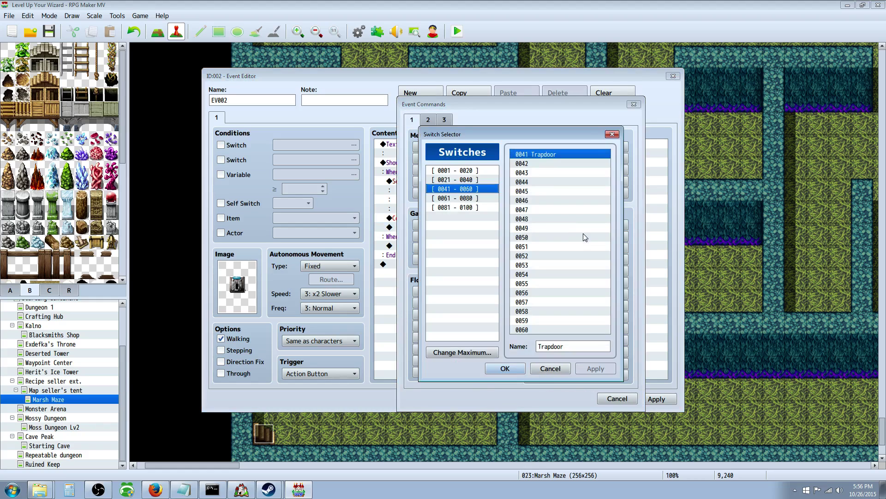
click(534, 163)
click(557, 345)
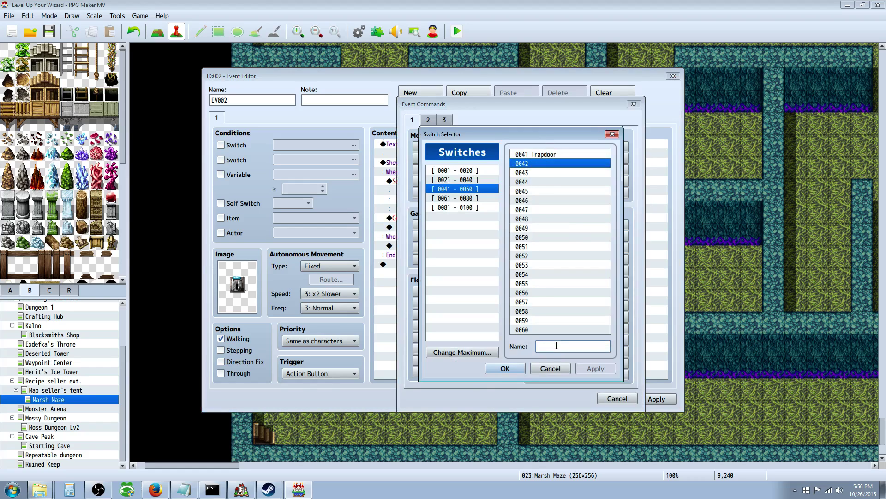
text(Maze)
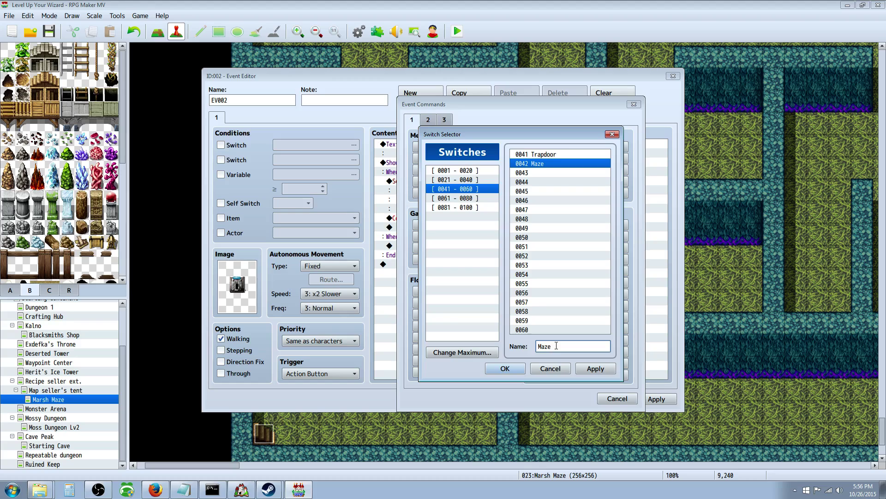
text( Switch 1)
click(505, 368)
click(525, 295)
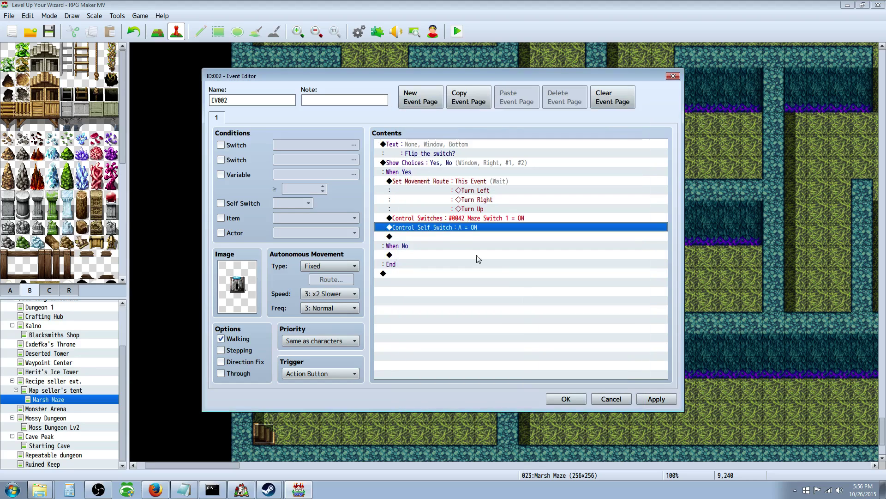
click(448, 221)
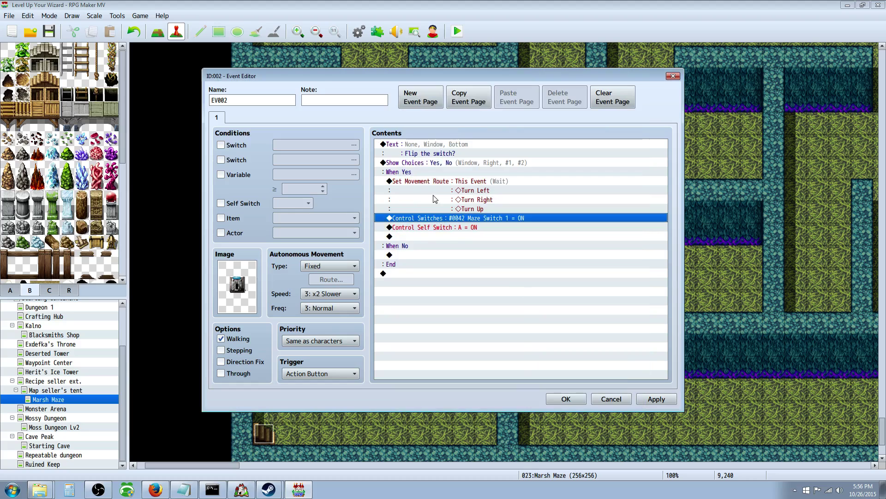
click(458, 229)
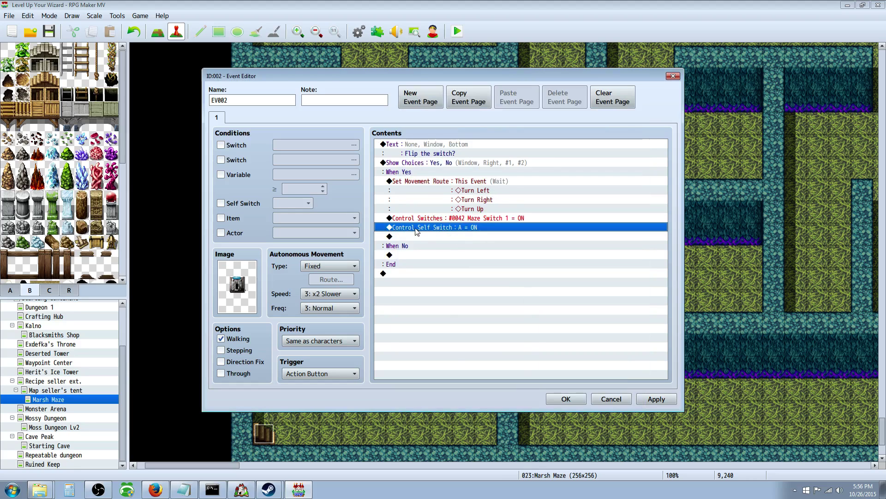
click(419, 97)
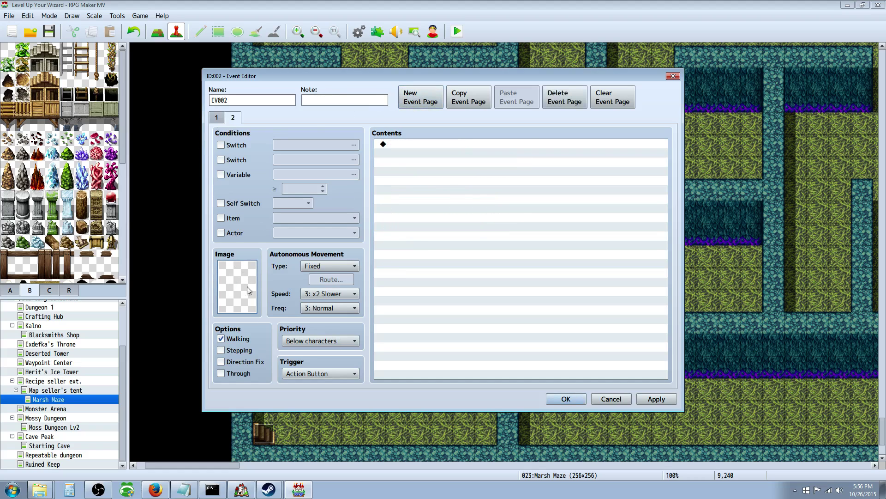
Give EV002's page 2 a lever frame from the !Switch2 sprite sheet.
double_click(239, 288)
drag(370, 192, 370, 292)
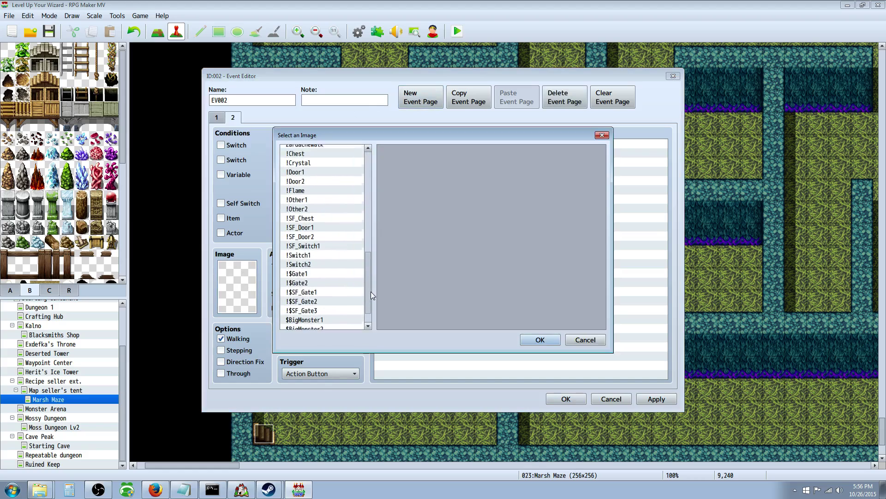
click(323, 256)
click(322, 249)
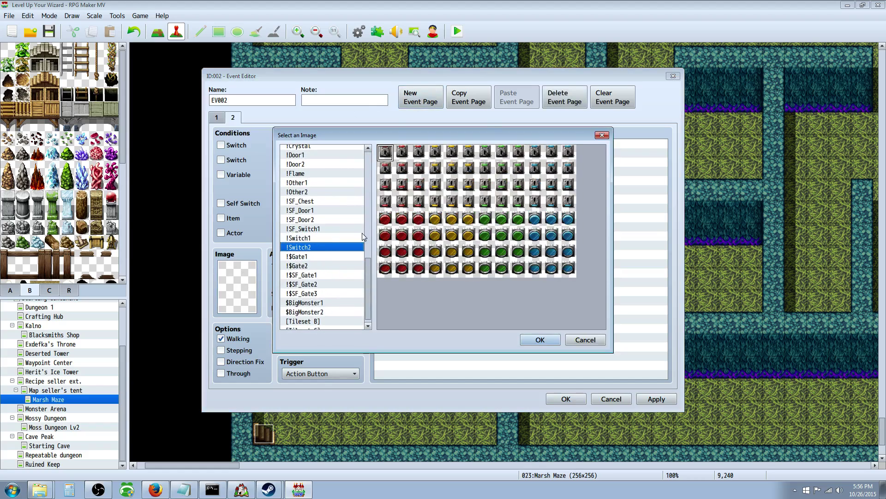
click(555, 202)
click(537, 340)
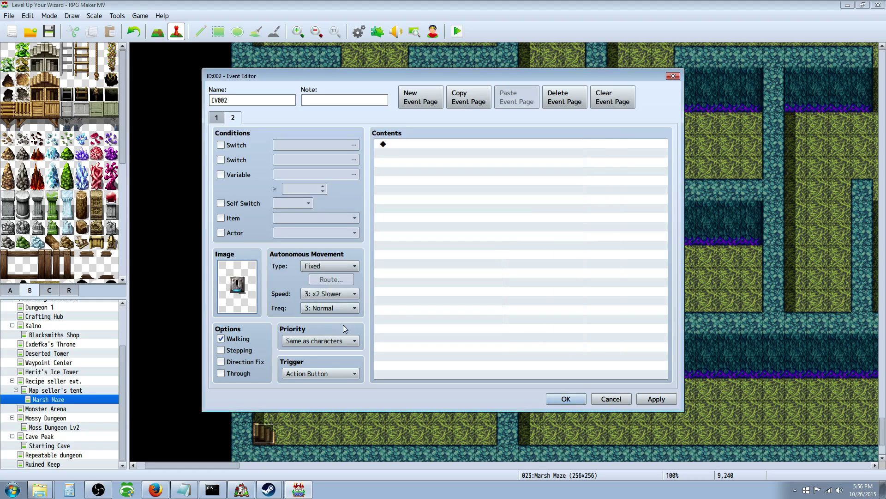
Keep page 2's priority at Same as characters and confirm page 1's commands remain intact.
click(315, 338)
click(315, 339)
click(222, 118)
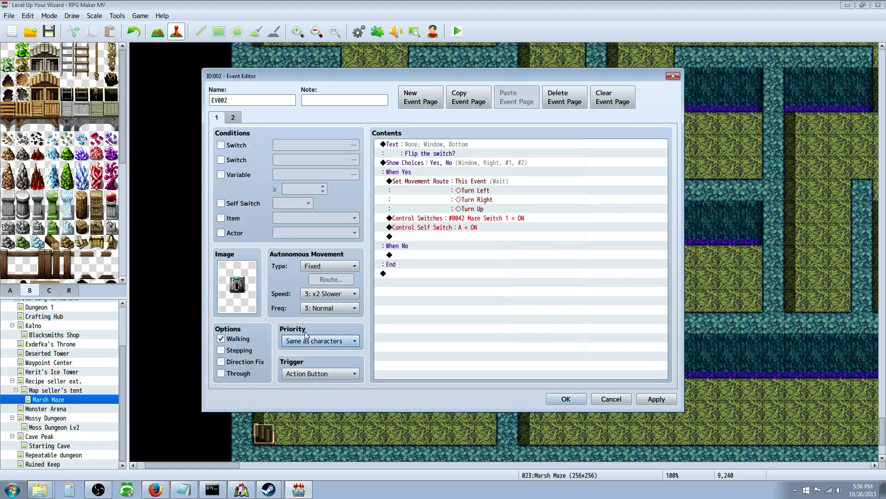
click(230, 118)
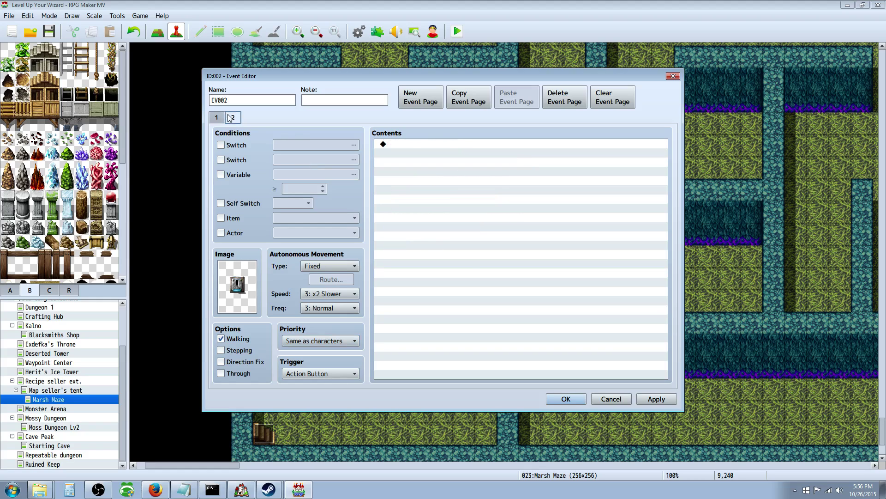